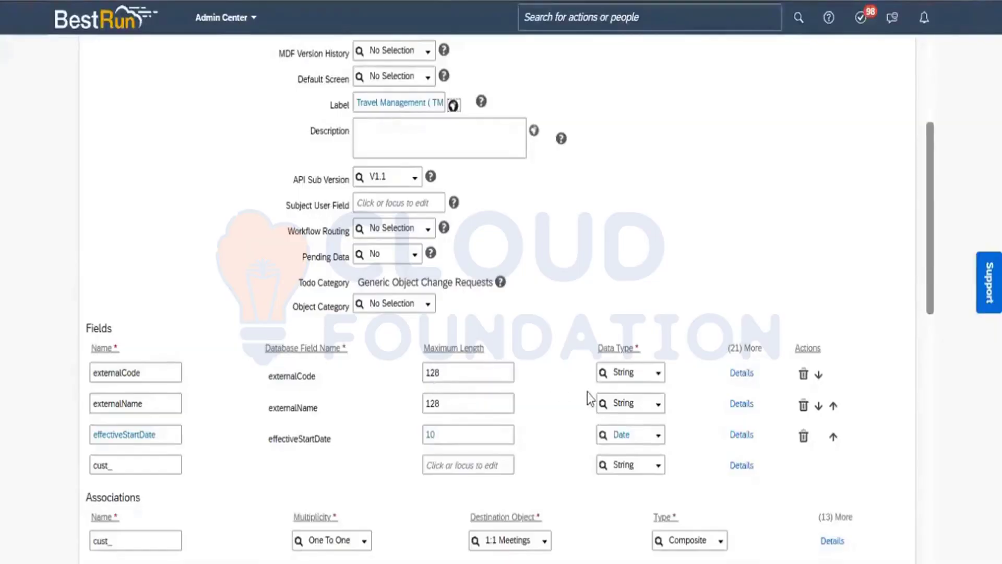
Change the externalCode field's data type to User
{"action": "left_click", "coordinate": [657, 375]}
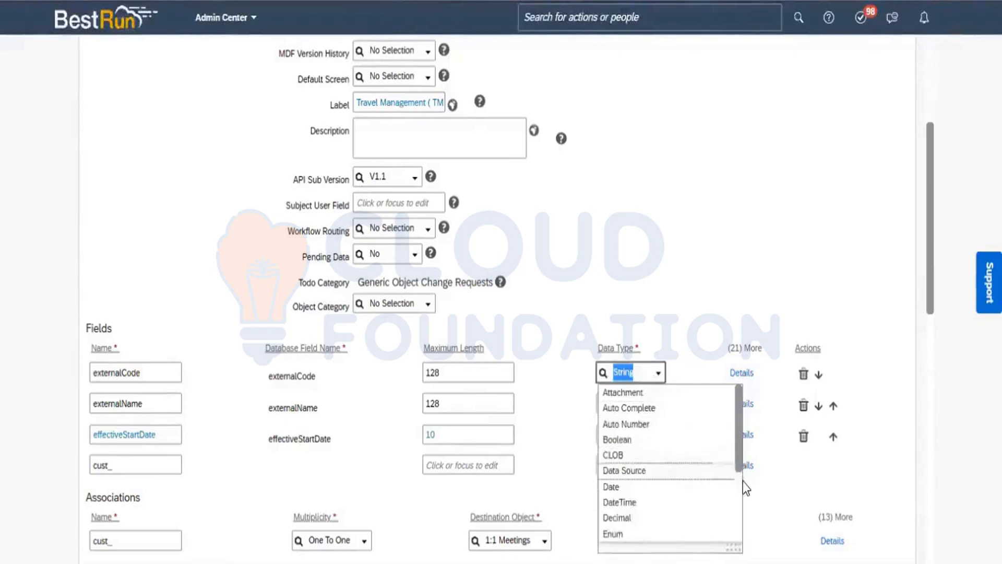
{"action": "scroll", "coordinate": [741, 487], "scroll_direction": "down", "scroll_amount": 3}
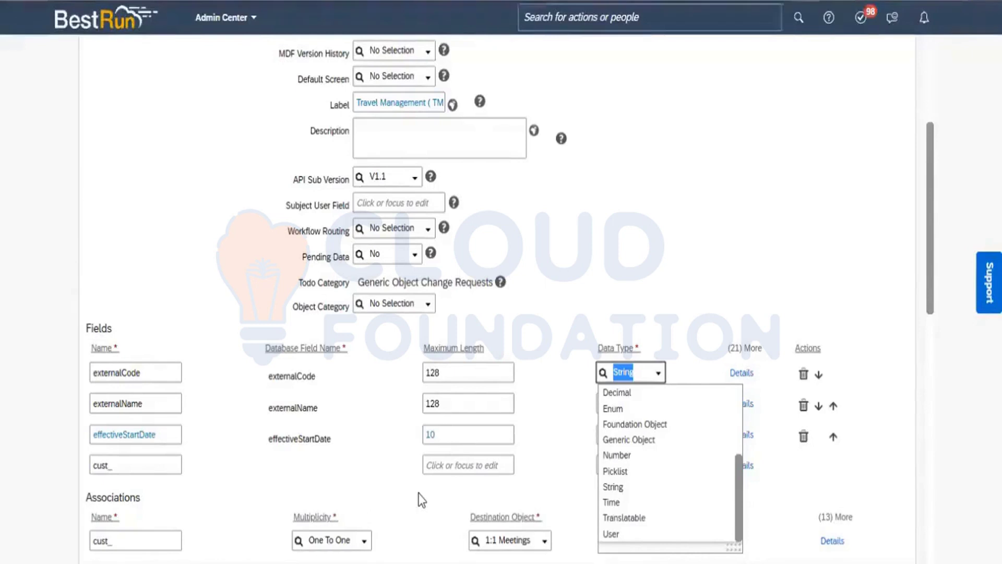
{"action": "key", "text": "Up"}
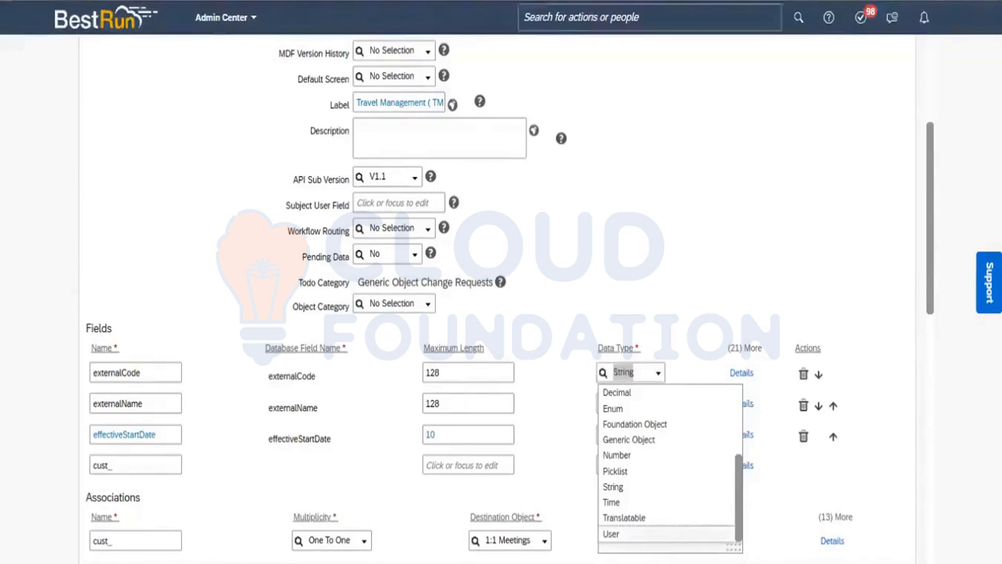
{"action": "key", "text": "Return"}
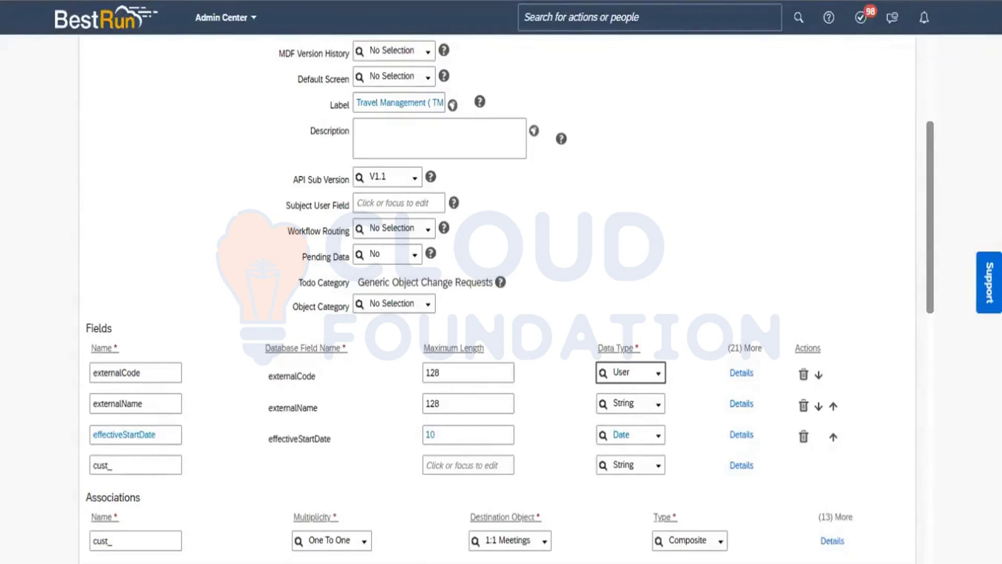
{"action": "key", "text": "alt+Tab"}
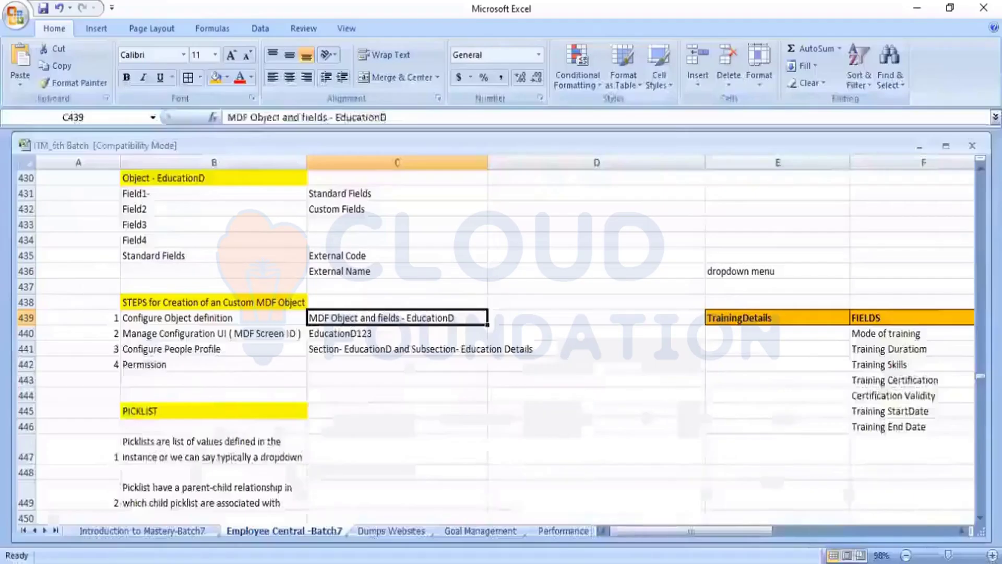
{"action": "key", "text": "Right"}
{"action": "key", "text": "Right"}
{"action": "key", "text": "Right"}
{"action": "key", "text": "Right"}
{"action": "key", "text": "Right"}
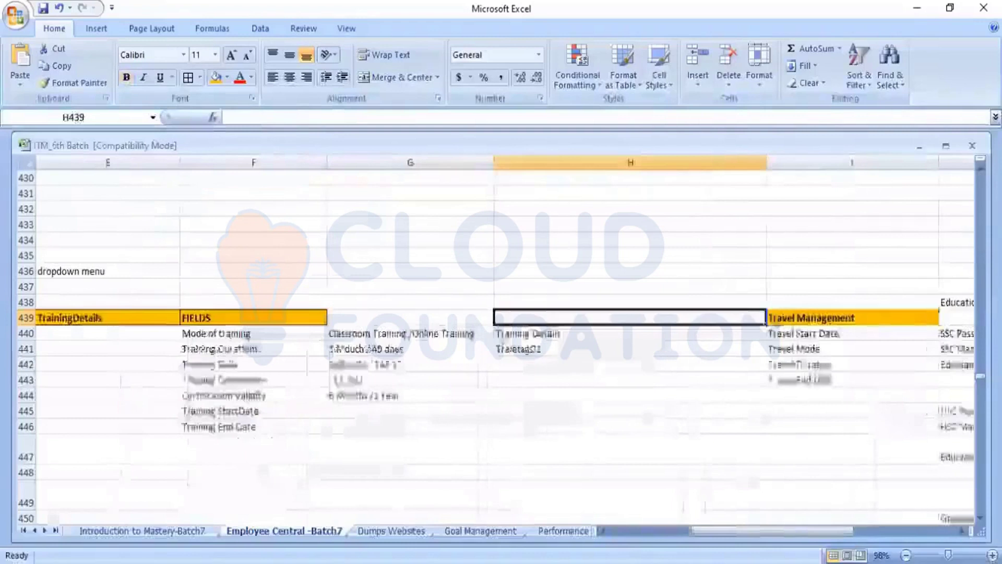
{"action": "key", "text": "Right"}
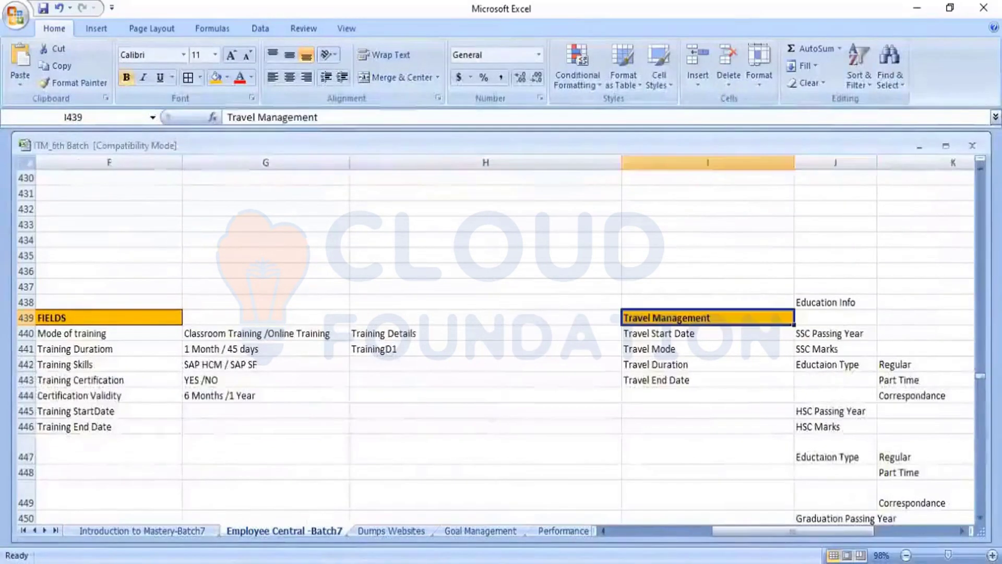
{"action": "key", "text": "Left"}
{"action": "key", "text": "Right"}
{"action": "key", "text": "Down"}
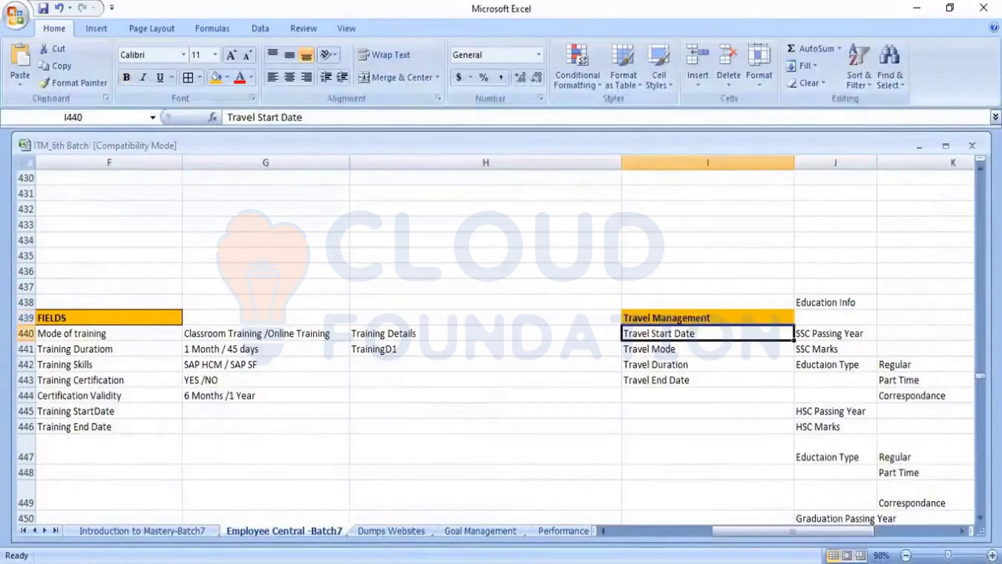
{"action": "key", "text": "Down"}
{"action": "key", "text": "Down"}
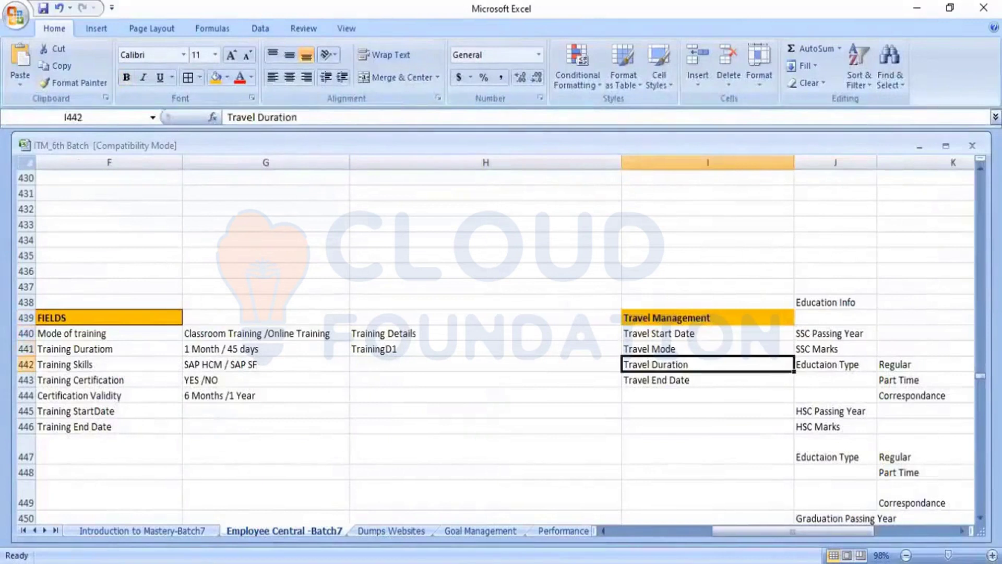
{"action": "key", "text": "Down"}
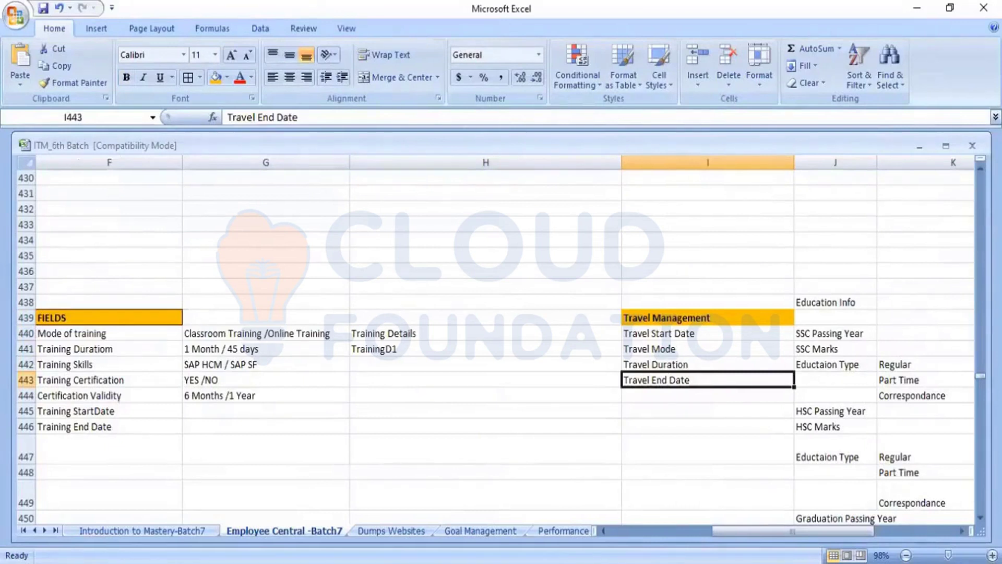
{"action": "key", "text": "alt+Tab"}
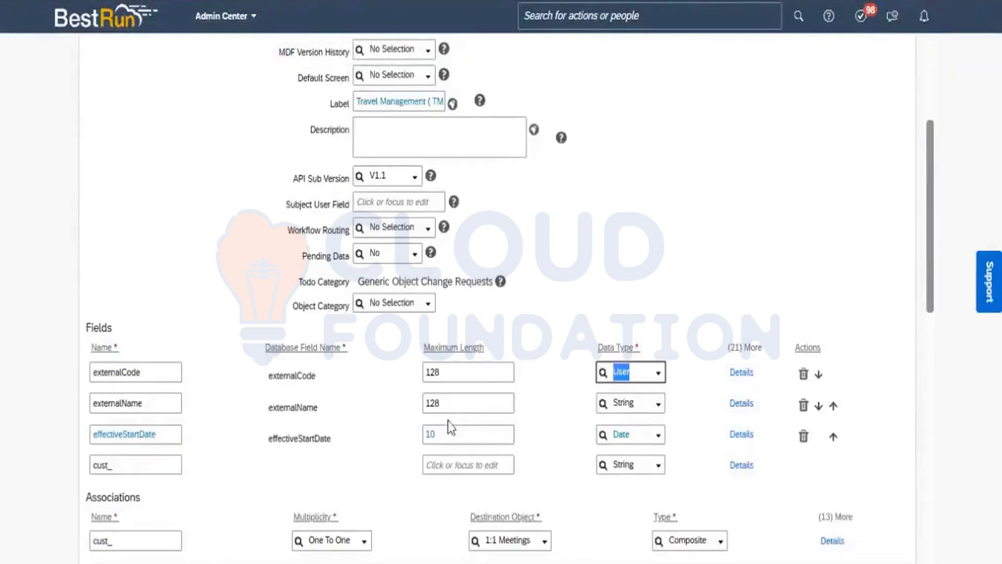
Open effectiveStartDate's details and enter the label Travel Start Date
{"action": "left_click", "coordinate": [746, 436]}
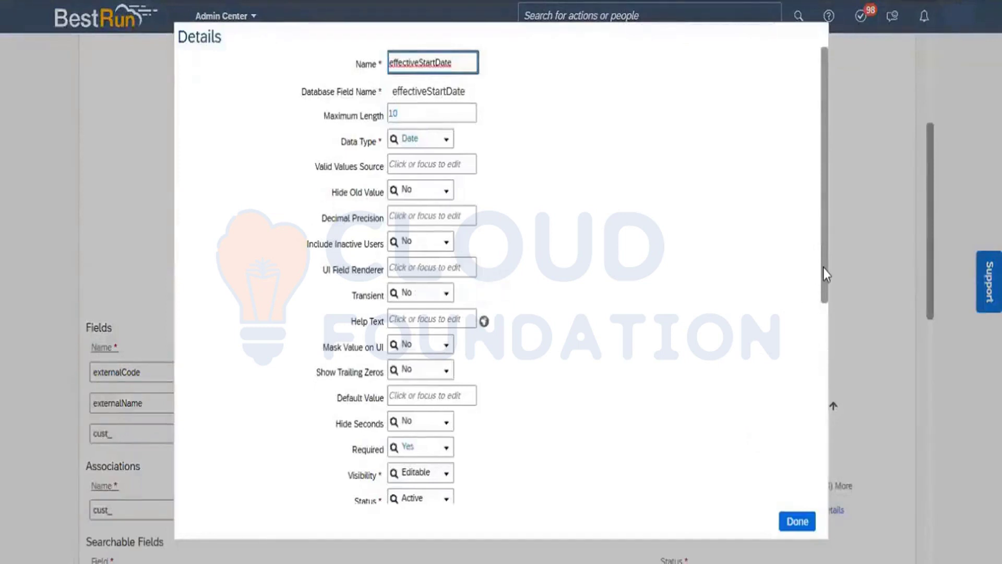
{"action": "left_click_drag", "start_coordinate": [824, 267], "coordinate": [831, 347]}
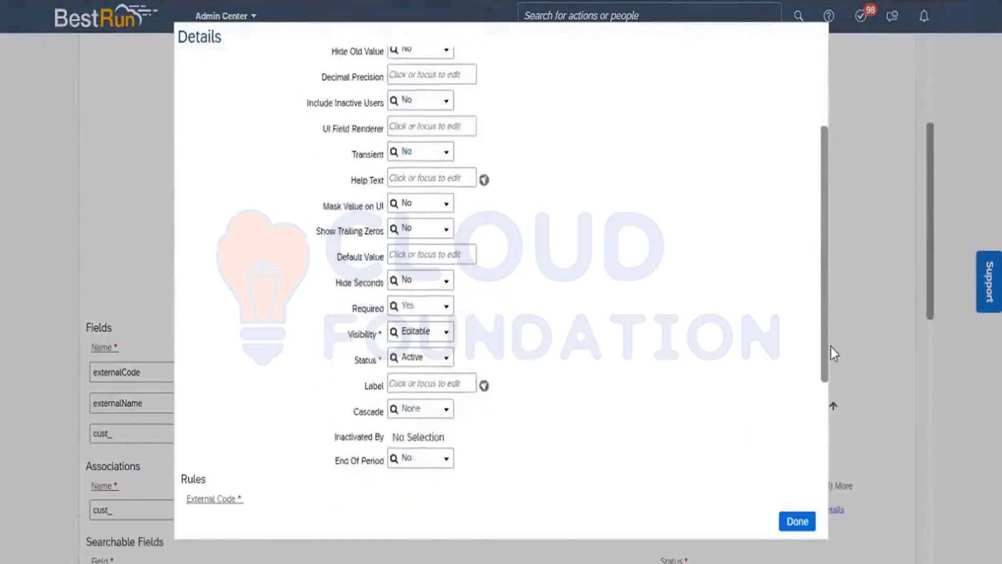
{"action": "left_click", "coordinate": [421, 384]}
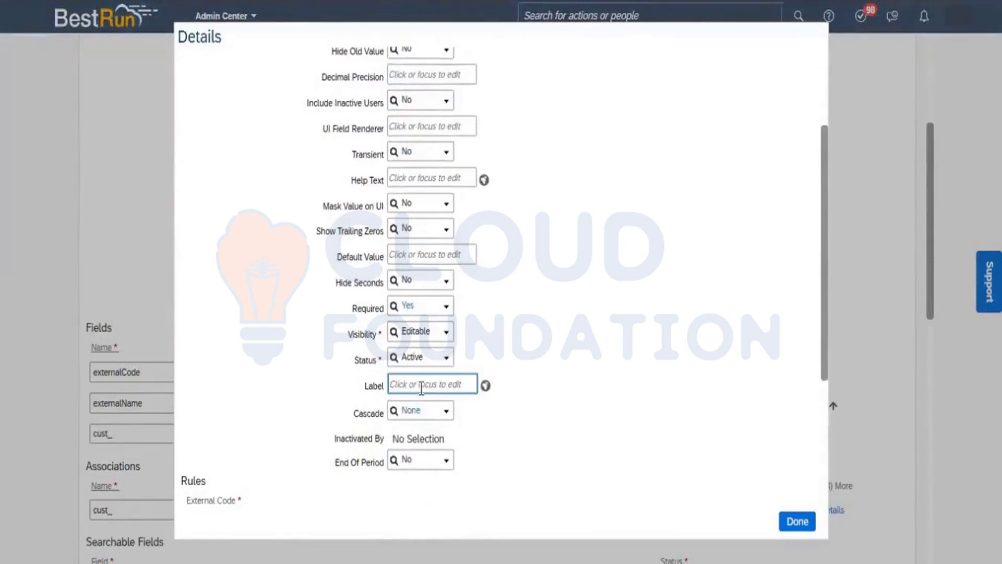
{"action": "type", "text": "Travel"}
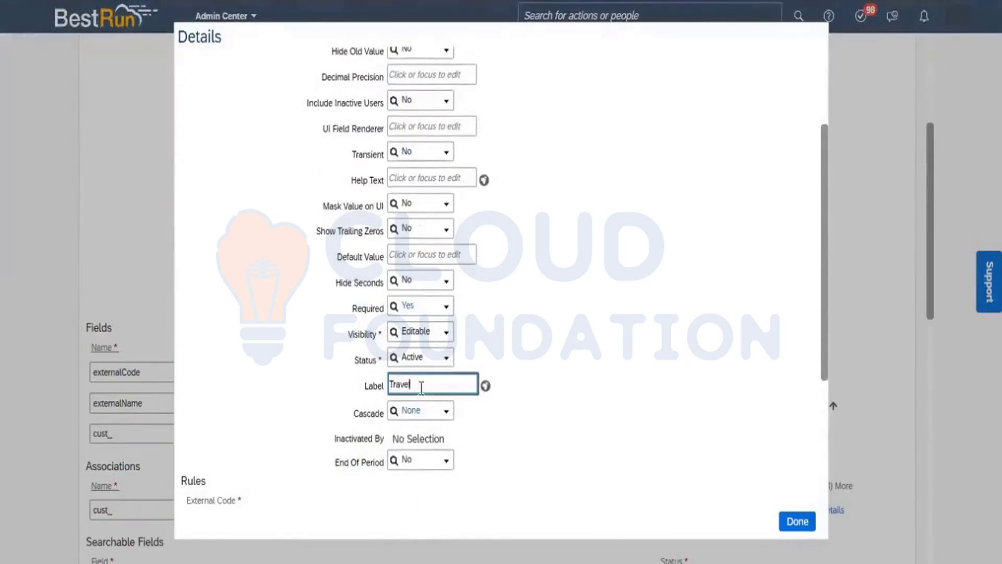
{"action": "type", "text": " Spen"}
{"action": "type", "text": "t Da"}
{"action": "type", "text": "te"}
{"action": "left_click", "coordinate": [542, 413]}
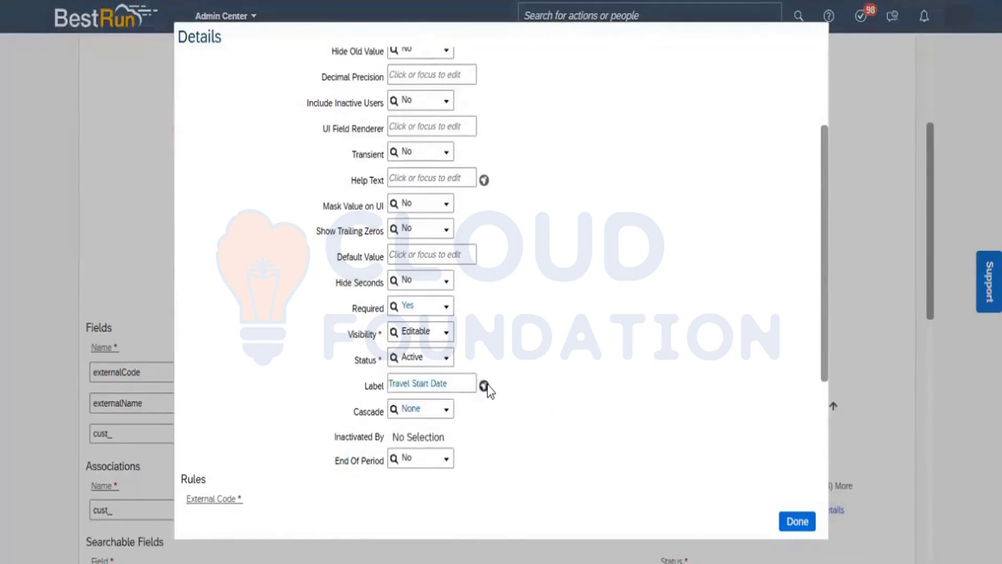
{"action": "left_click", "coordinate": [470, 385]}
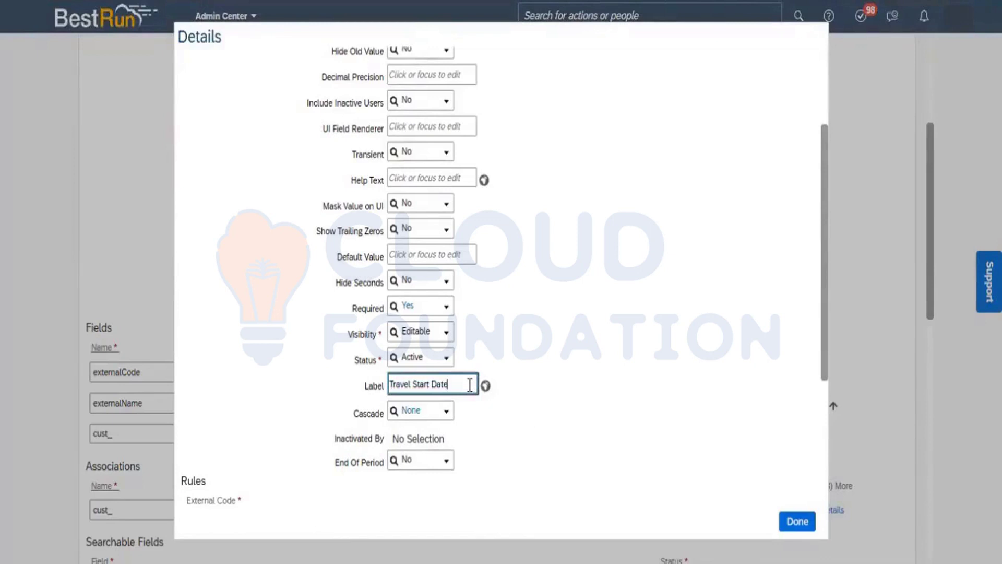
{"action": "key", "text": "ctrl+a"}
{"action": "key", "text": "ctrl+c"}
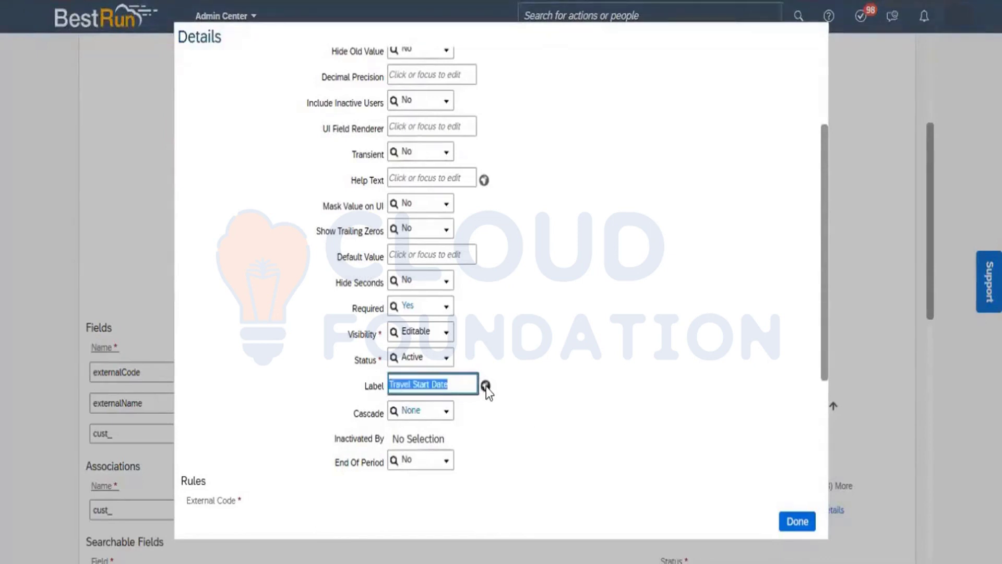
Put Travel Start Date in the default value and English (United Kingdom) translations, then close the details
{"action": "left_click", "coordinate": [486, 385]}
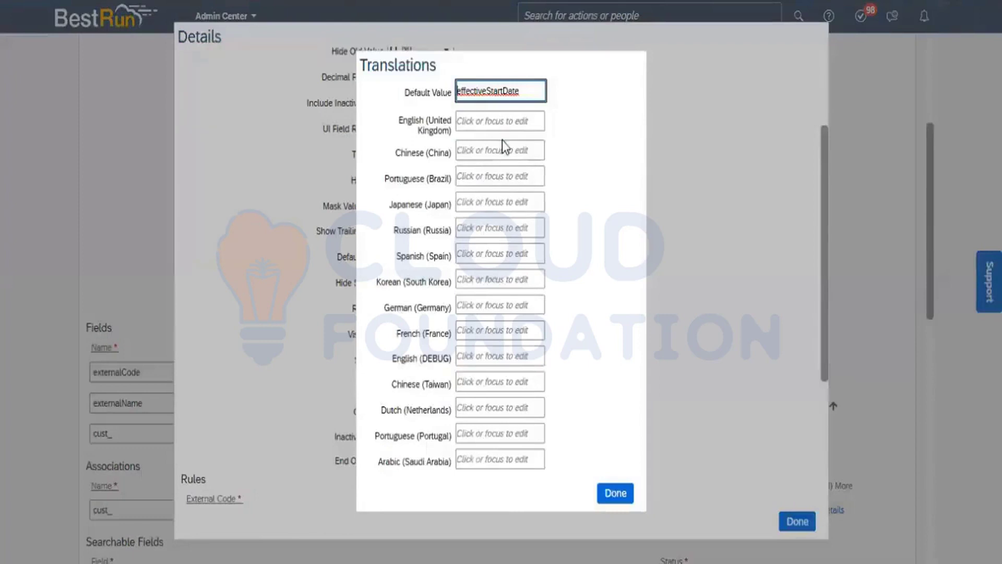
{"action": "key", "text": "ctrl+a"}
{"action": "key", "text": "ctrl+v"}
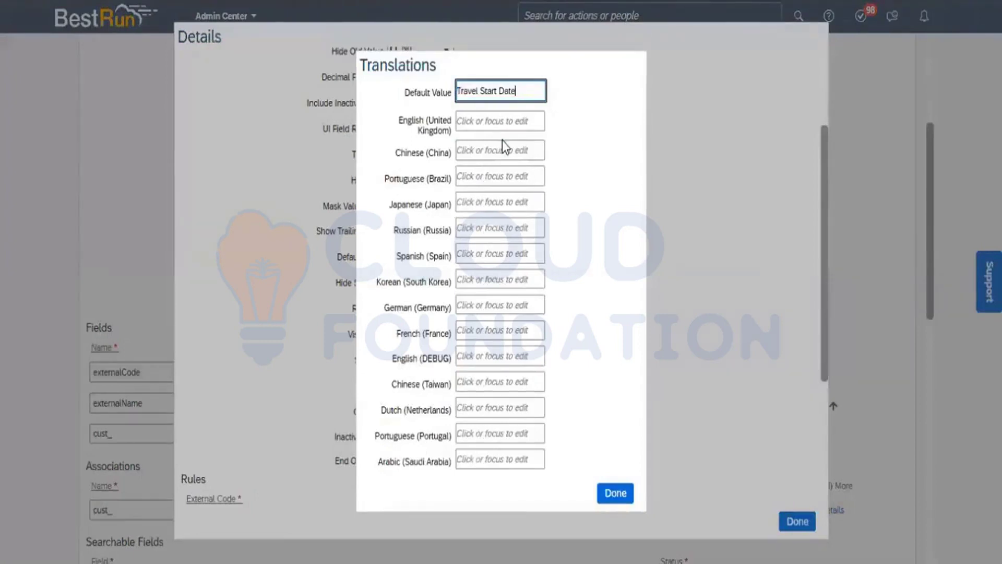
{"action": "left_click", "coordinate": [481, 121]}
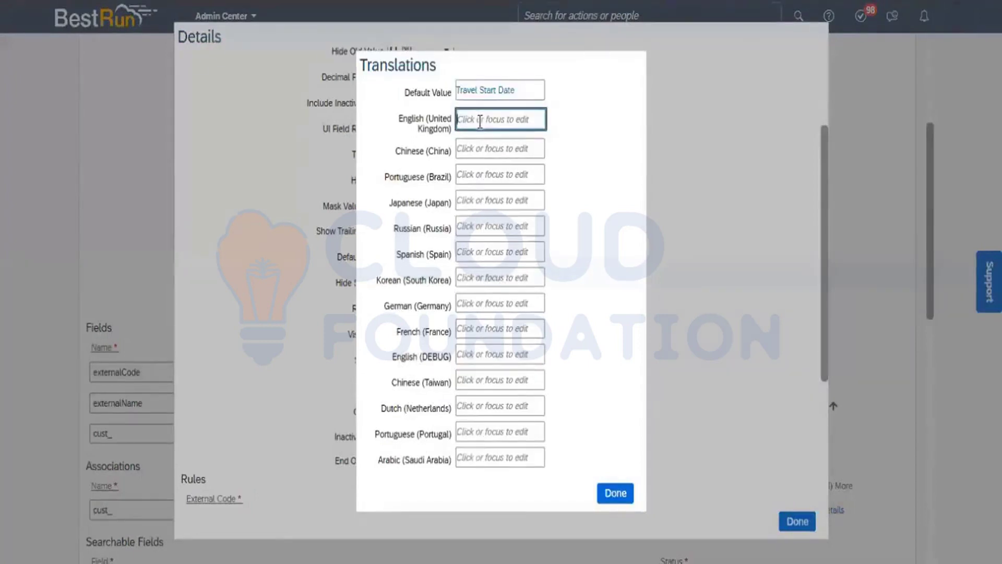
{"action": "key", "text": "ctrl+v"}
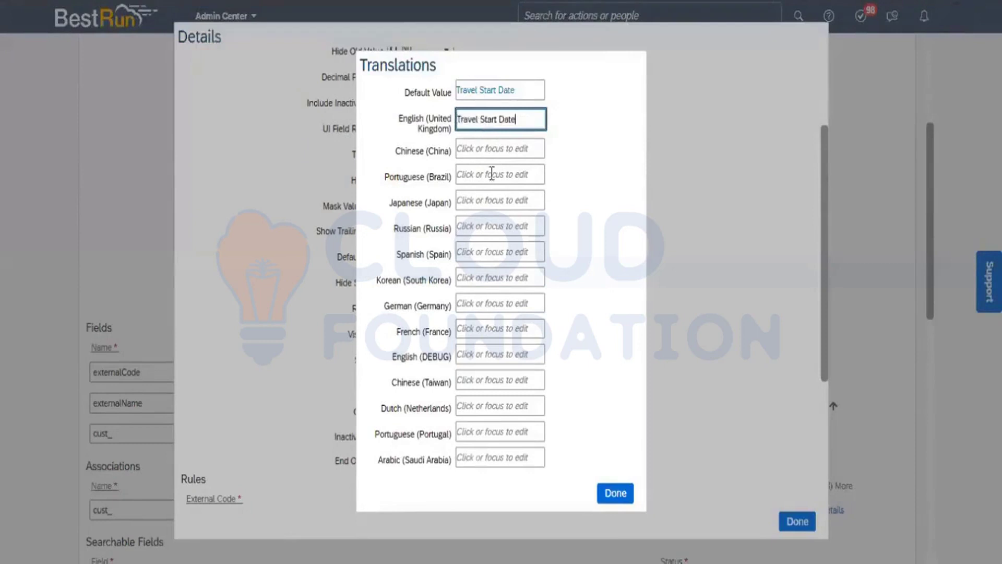
{"action": "left_click", "coordinate": [615, 495]}
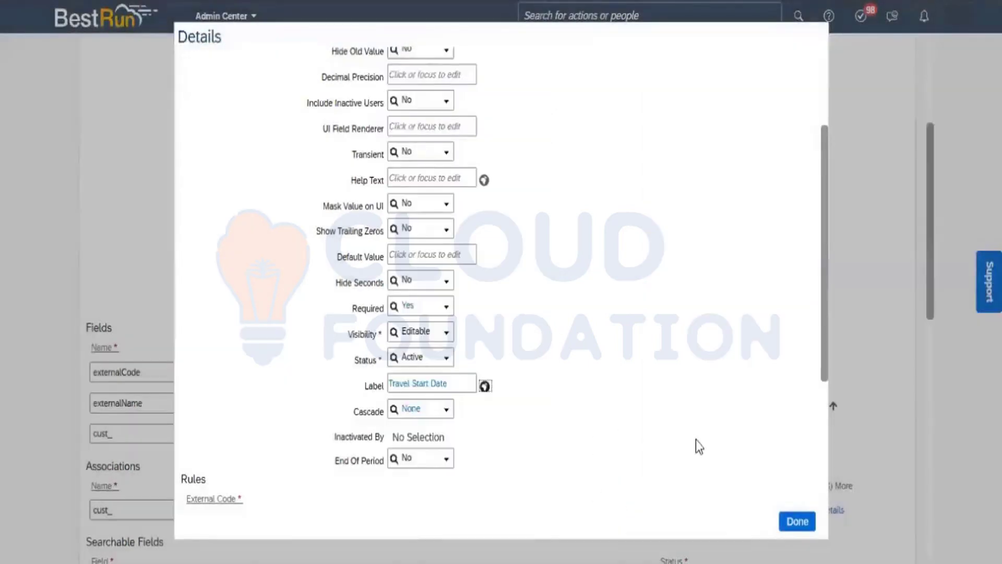
{"action": "left_click", "coordinate": [797, 521]}
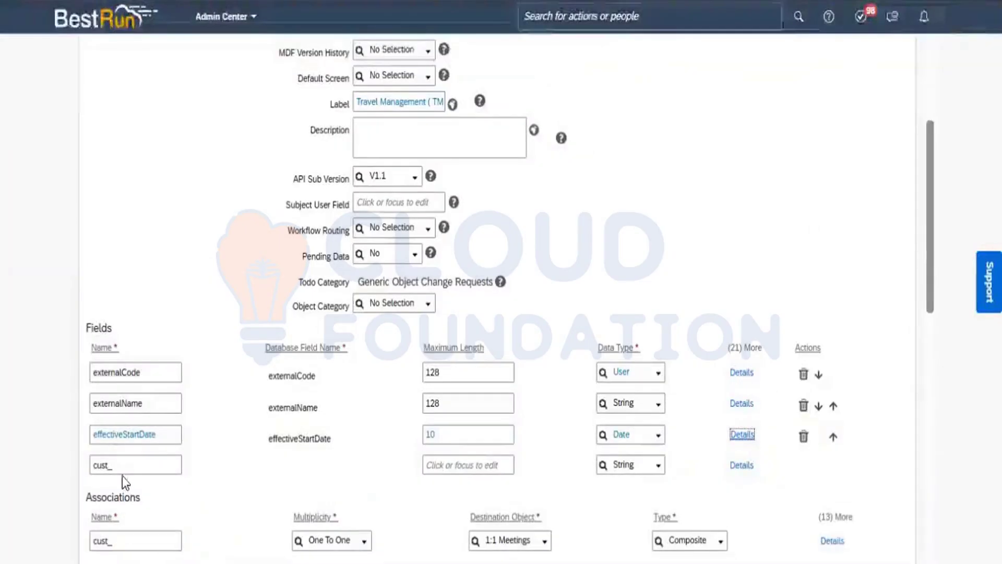
Add a cust_effectiveenddate field with maximum length 10 and data type Date
{"action": "left_click", "coordinate": [122, 467]}
{"action": "key", "text": "ctrl+a"}
{"action": "key", "text": "BackSpace"}
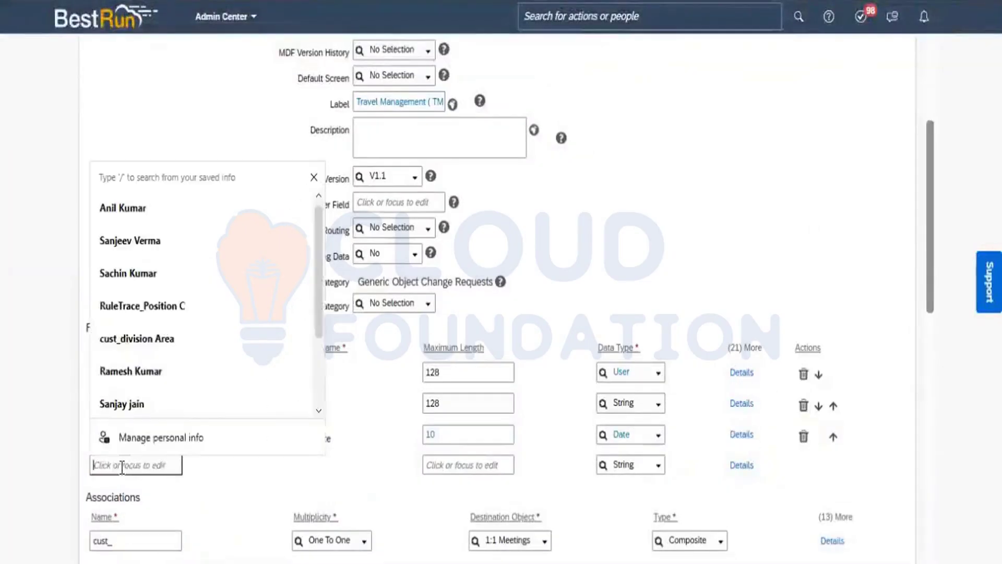
{"action": "type", "text": "effect"}
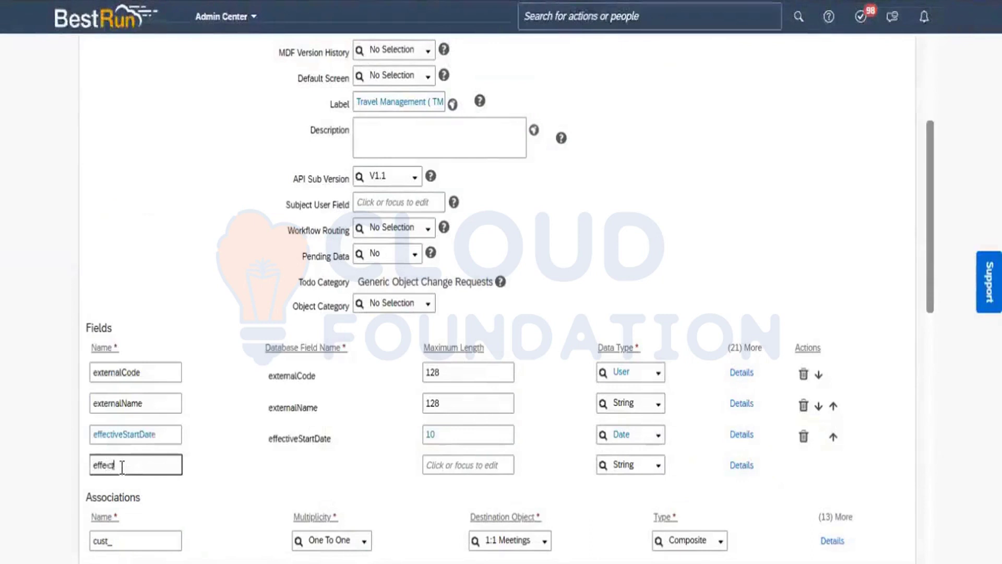
{"action": "type", "text": "iveenddate"}
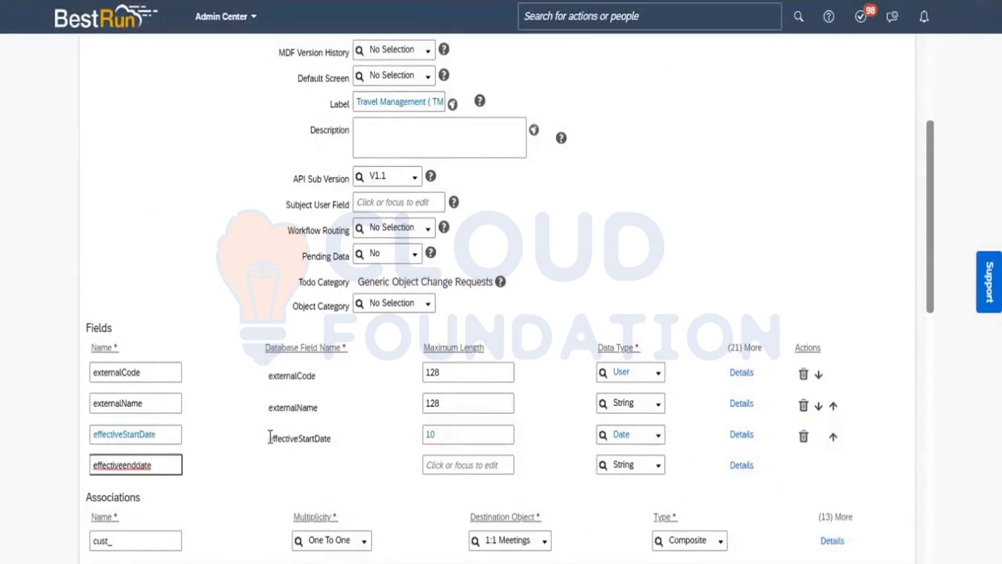
{"action": "left_click", "coordinate": [247, 478]}
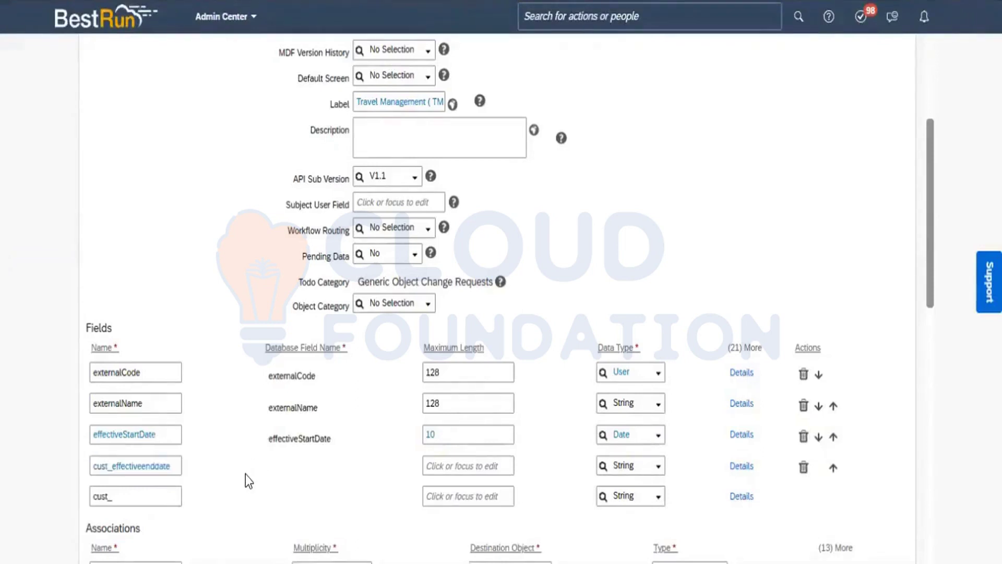
{"action": "left_click", "coordinate": [436, 470]}
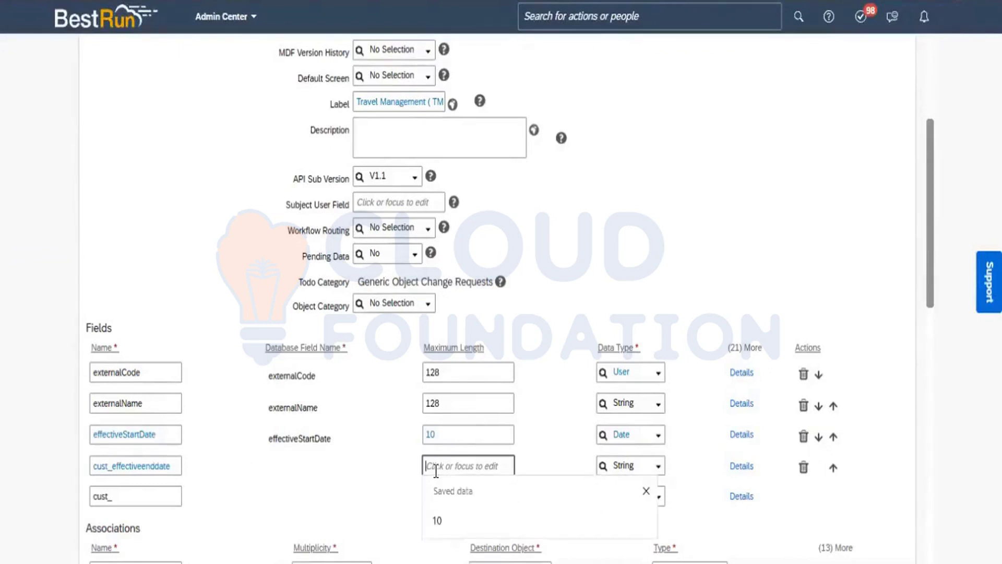
{"action": "type", "text": "10"}
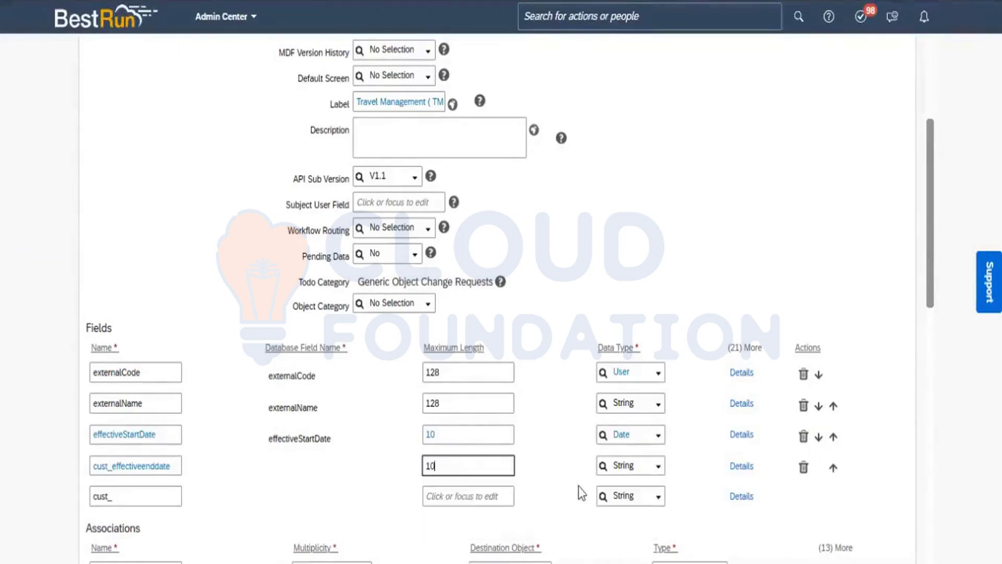
{"action": "left_click", "coordinate": [659, 467]}
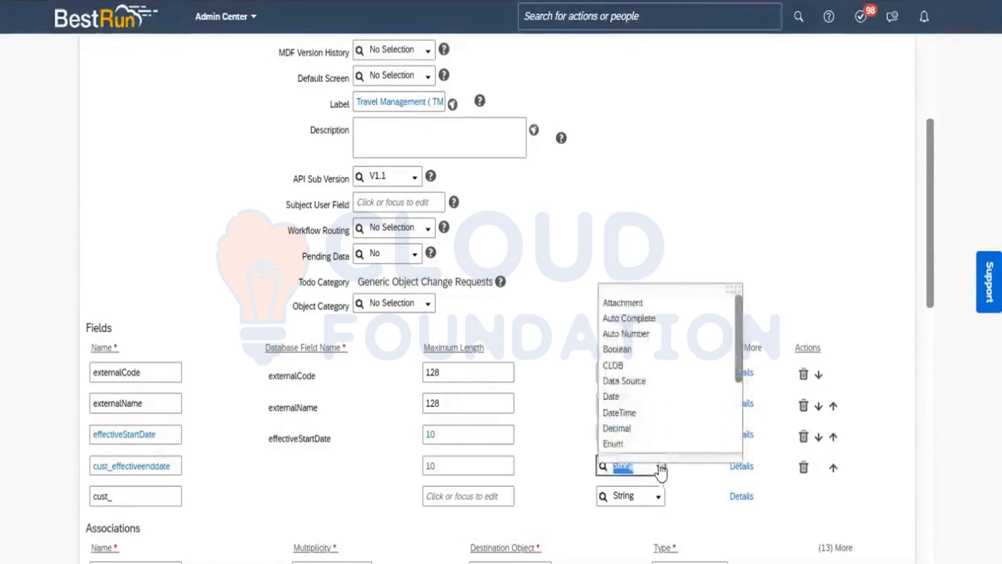
{"action": "left_click", "coordinate": [611, 397]}
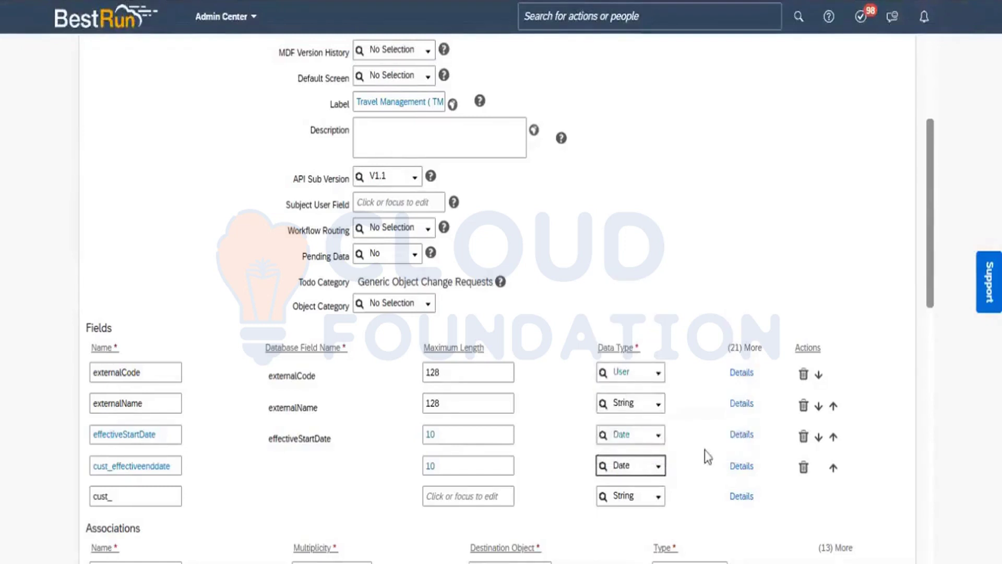
Open cust_effectiveenddate's details and enter the label Travel End Date
{"action": "left_click", "coordinate": [742, 468]}
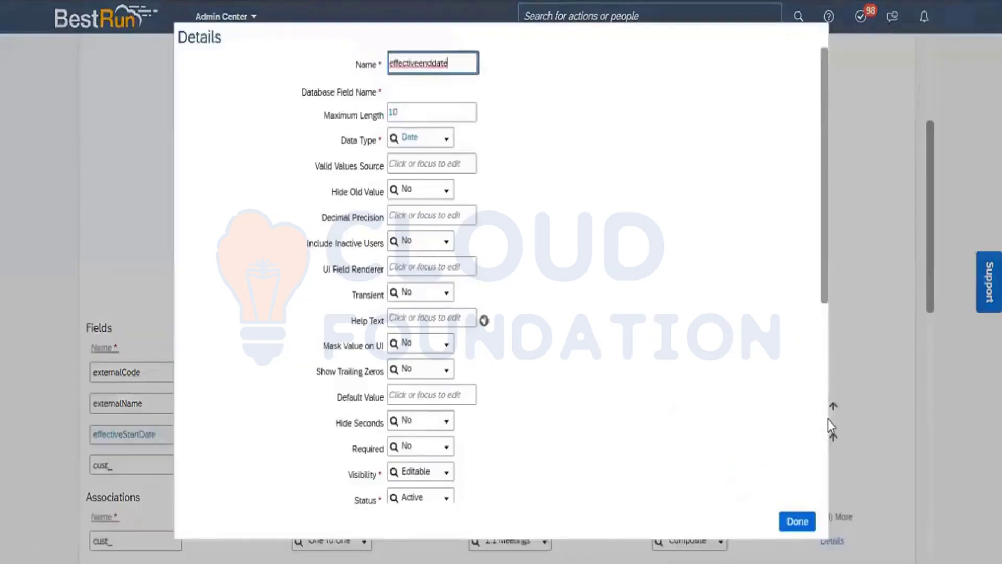
{"action": "scroll", "coordinate": [825, 424], "scroll_direction": "down", "scroll_amount": 6}
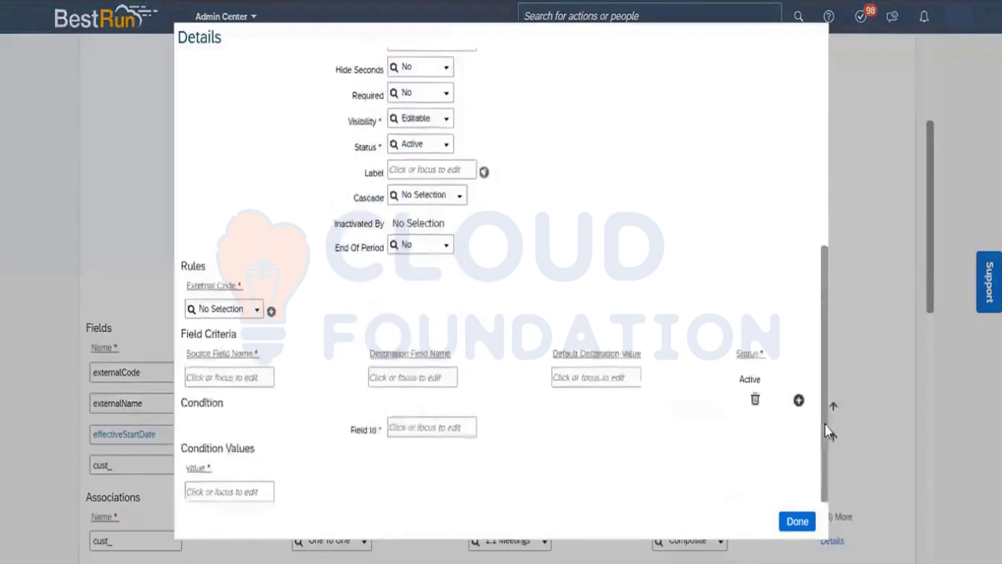
{"action": "left_click", "coordinate": [403, 168]}
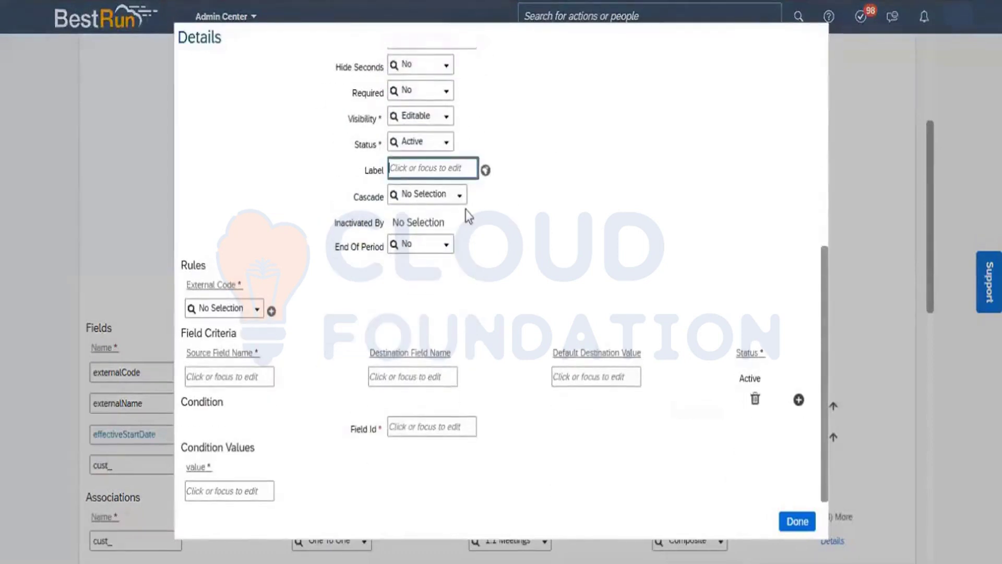
{"action": "type", "text": "Travel End"}
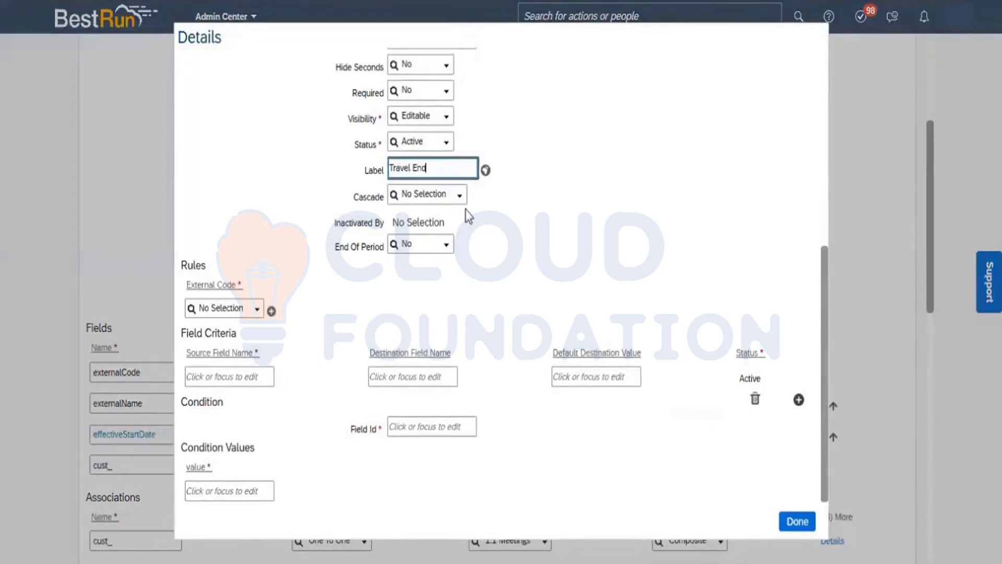
{"action": "type", "text": " Date"}
{"action": "key", "text": "ctrl+a"}
{"action": "key", "text": "ctrl+c"}
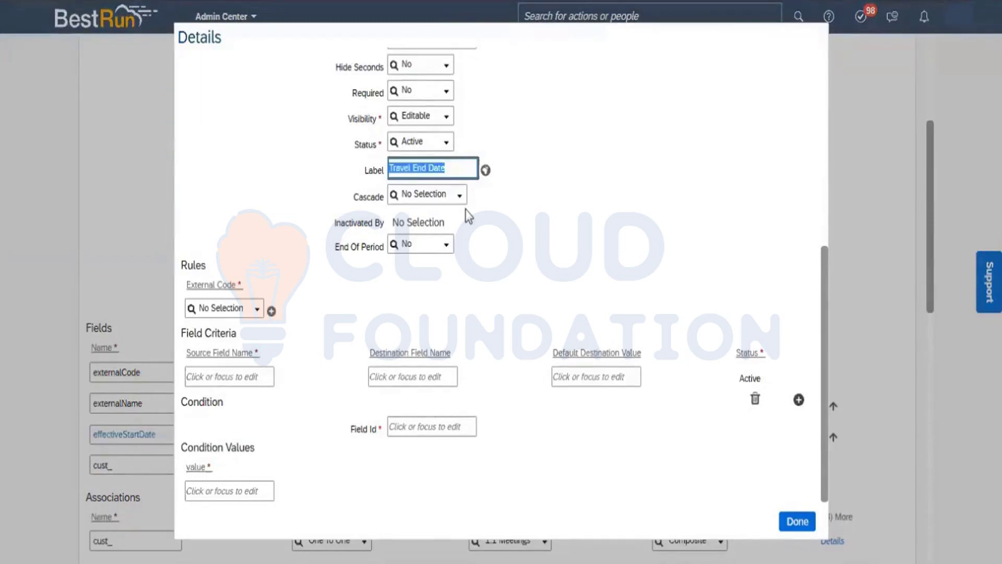
{"action": "left_click", "coordinate": [485, 170]}
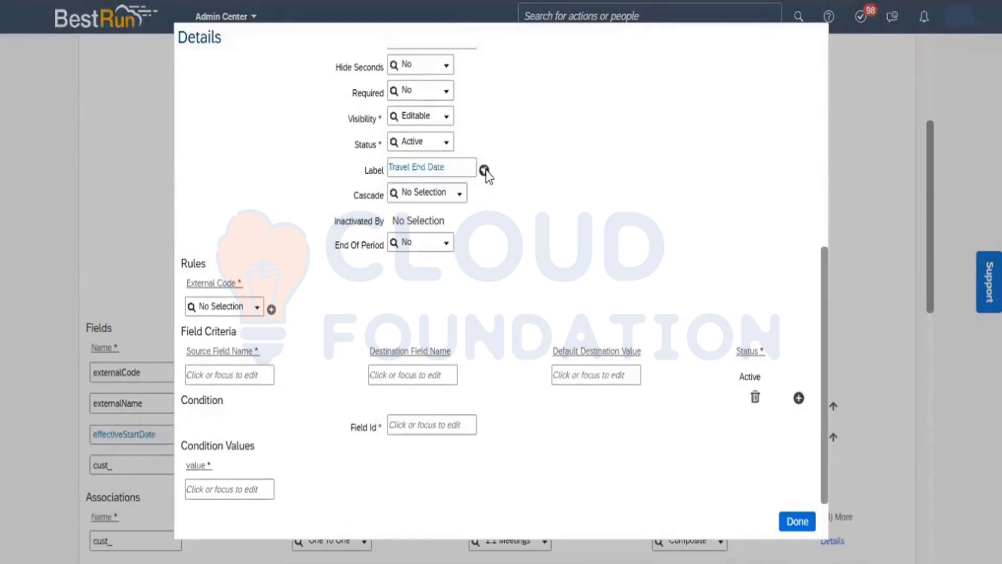
Fill the default value and English (United Kingdom) translations with Travel End Date
{"action": "left_click", "coordinate": [485, 171]}
{"action": "key", "text": "ctrl+v"}
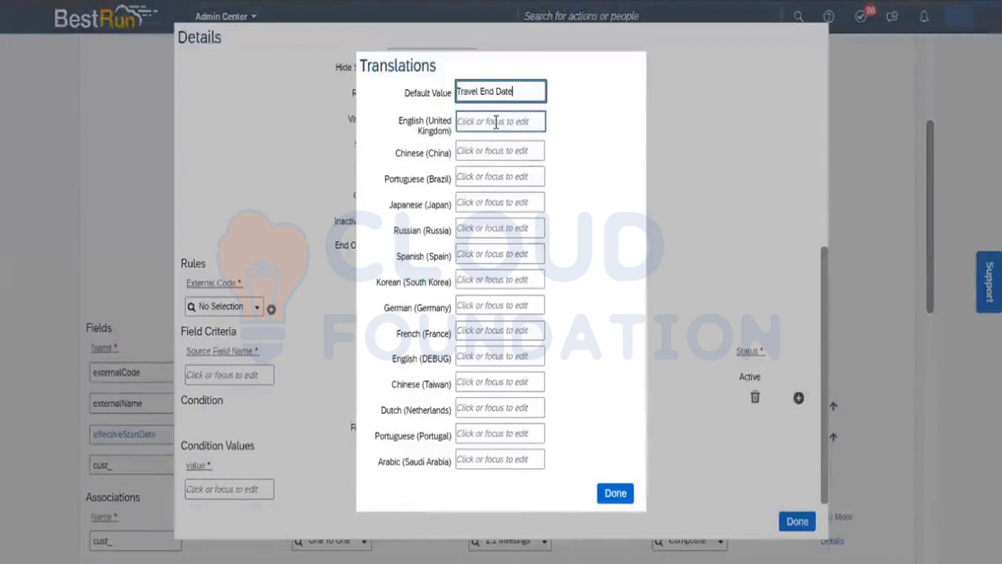
{"action": "left_click", "coordinate": [475, 128]}
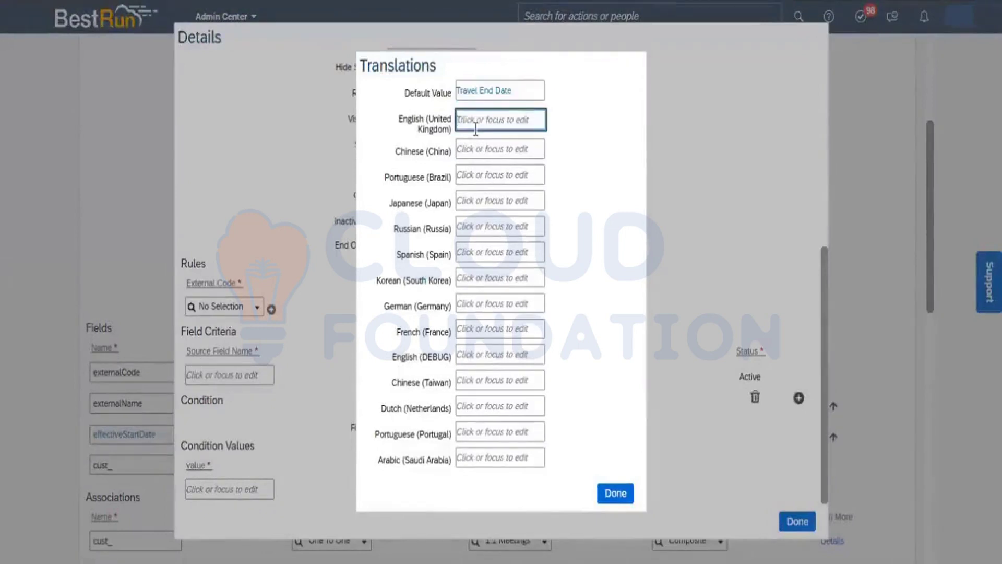
{"action": "key", "text": "ctrl+v"}
{"action": "left_click", "coordinate": [616, 491]}
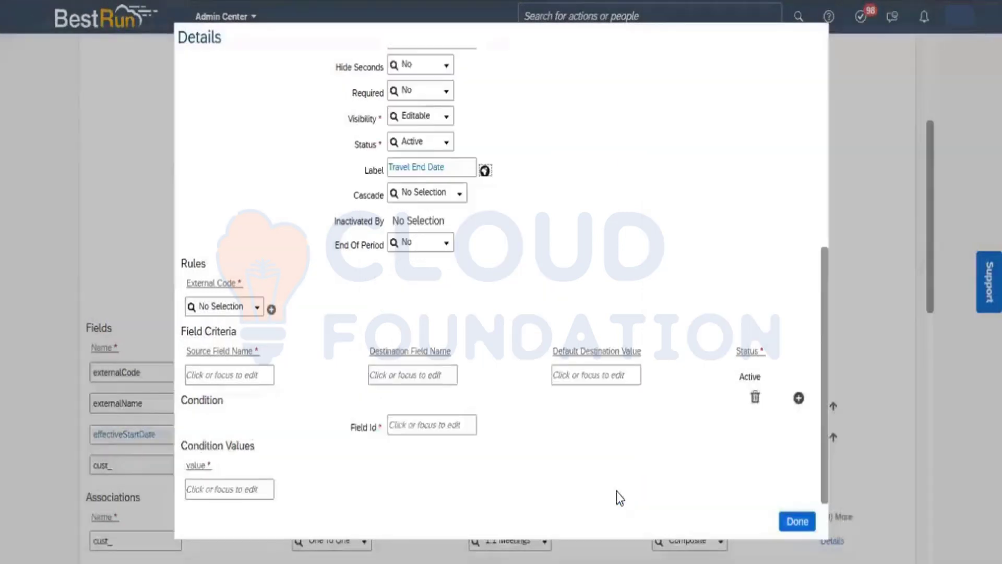
Close the end-date details and add a cust_travelmode field with maximum length 32
{"action": "left_click", "coordinate": [792, 521]}
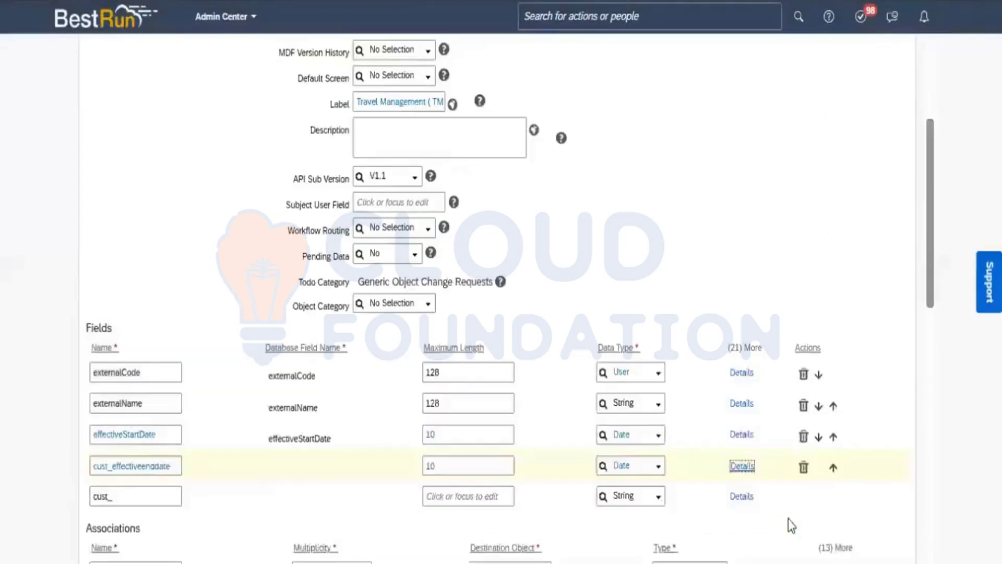
{"action": "left_click", "coordinate": [153, 503]}
{"action": "key", "text": "BackSpace"}
{"action": "key", "text": "BackSpace"}
{"action": "key", "text": "BackSpace"}
{"action": "key", "text": "BackSpace"}
{"action": "key", "text": "BackSpace"}
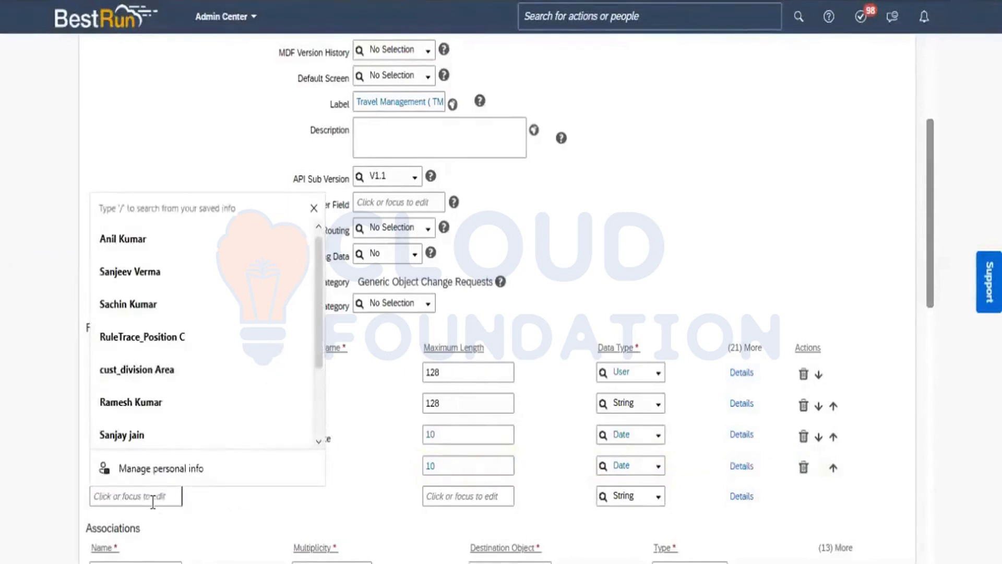
{"action": "type", "text": "travel"}
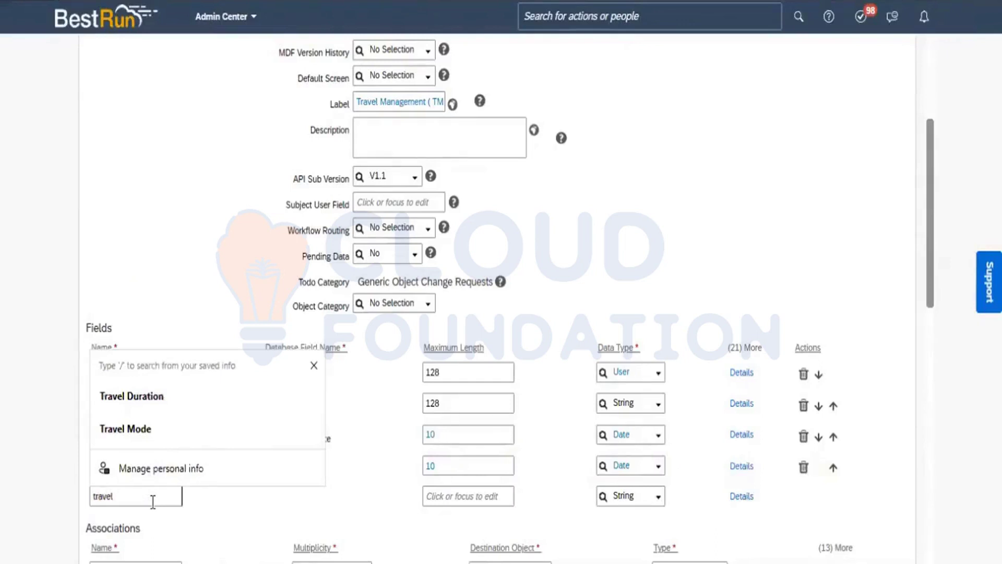
{"action": "type", "text": "mode"}
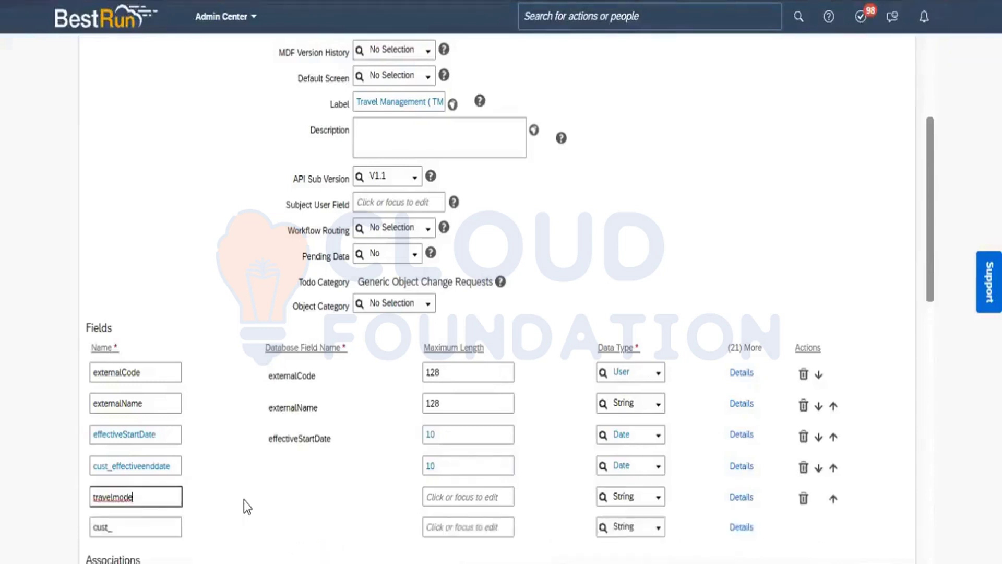
{"action": "left_click", "coordinate": [452, 498]}
{"action": "type", "text": "32"}
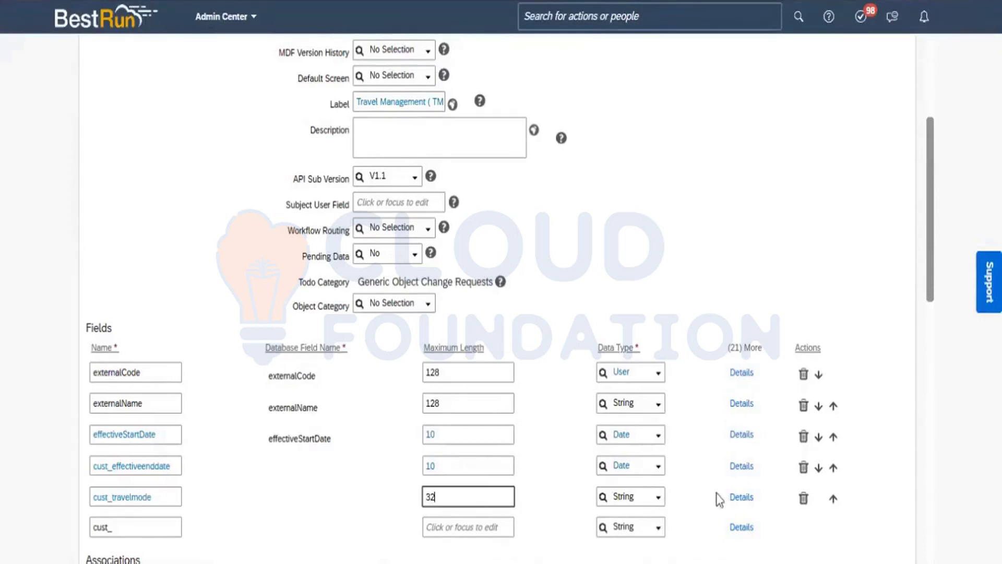
{"action": "left_click", "coordinate": [744, 499]}
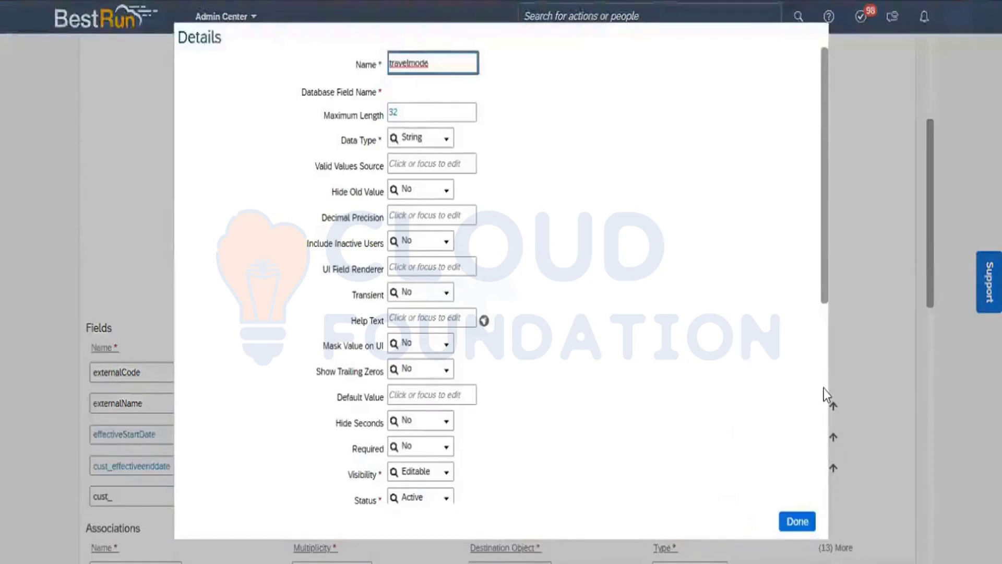
Enter the label Travel Mode and copy it into the default and English (United Kingdom) translations
{"action": "scroll", "coordinate": [823, 391], "scroll_direction": "down", "scroll_amount": 6}
{"action": "left_click", "coordinate": [422, 169]}
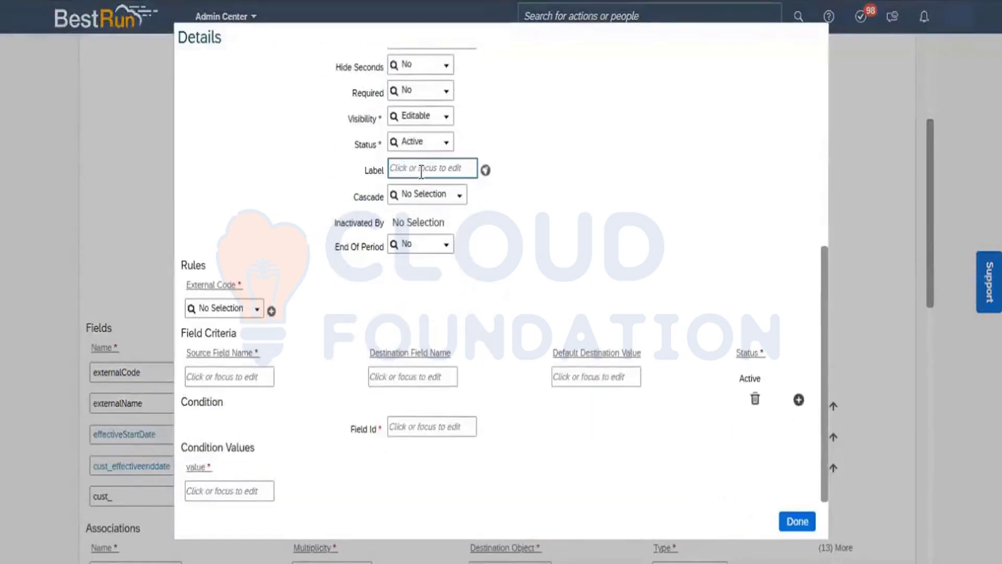
{"action": "type", "text": "Travel"}
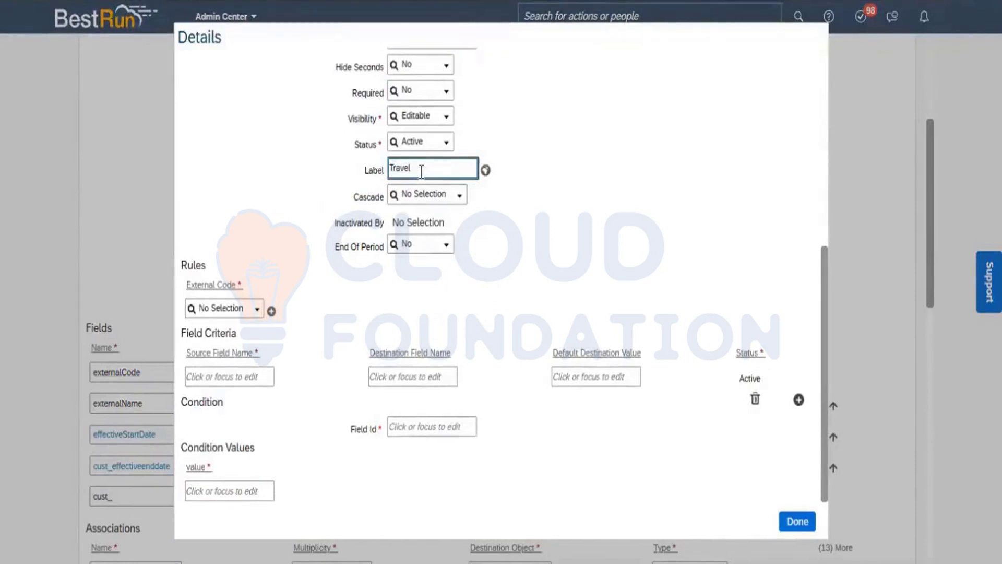
{"action": "type", "text": " Mode"}
{"action": "key", "text": "ctrl+a"}
{"action": "key", "text": "ctrl+c"}
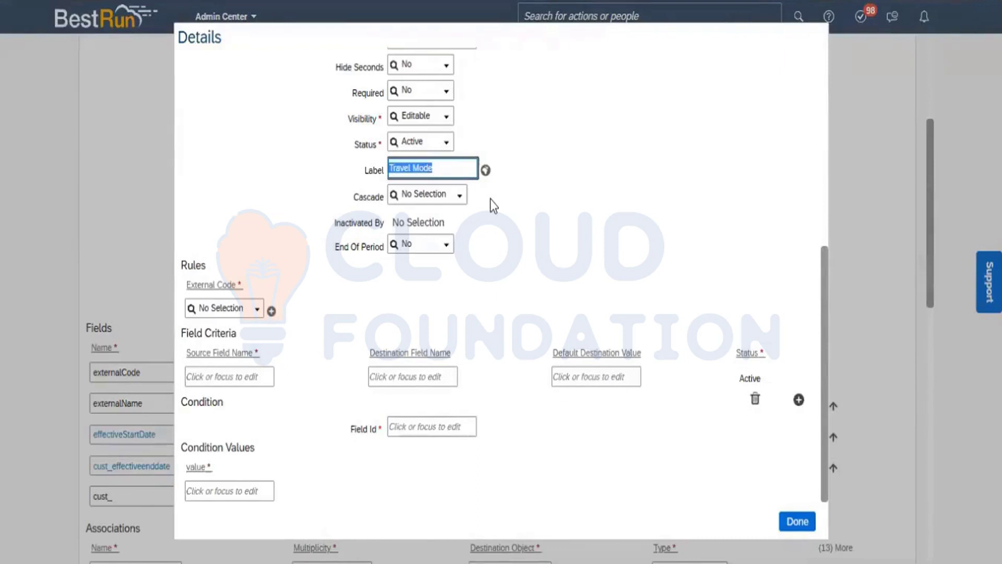
{"action": "left_click", "coordinate": [485, 171]}
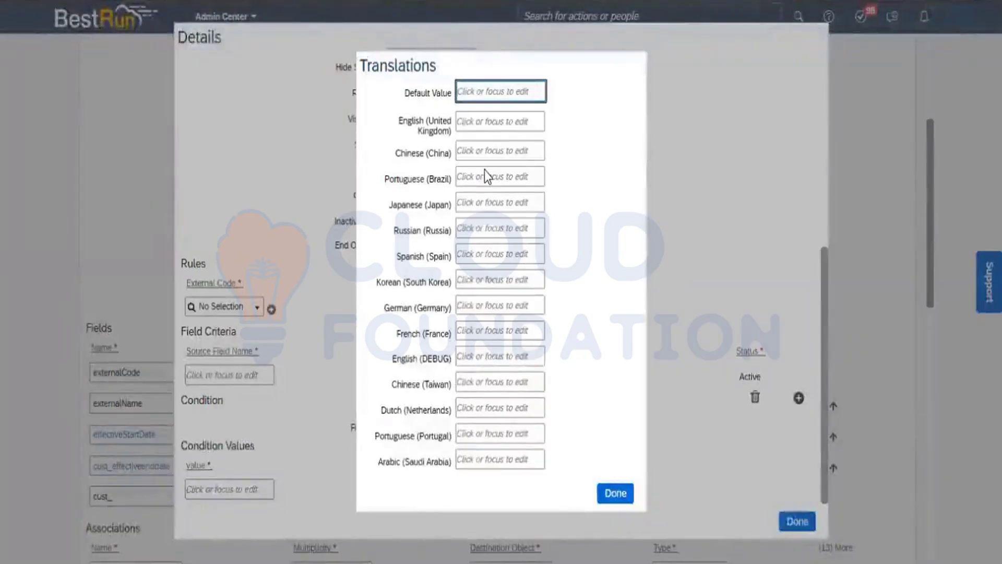
{"action": "key", "text": "ctrl+v"}
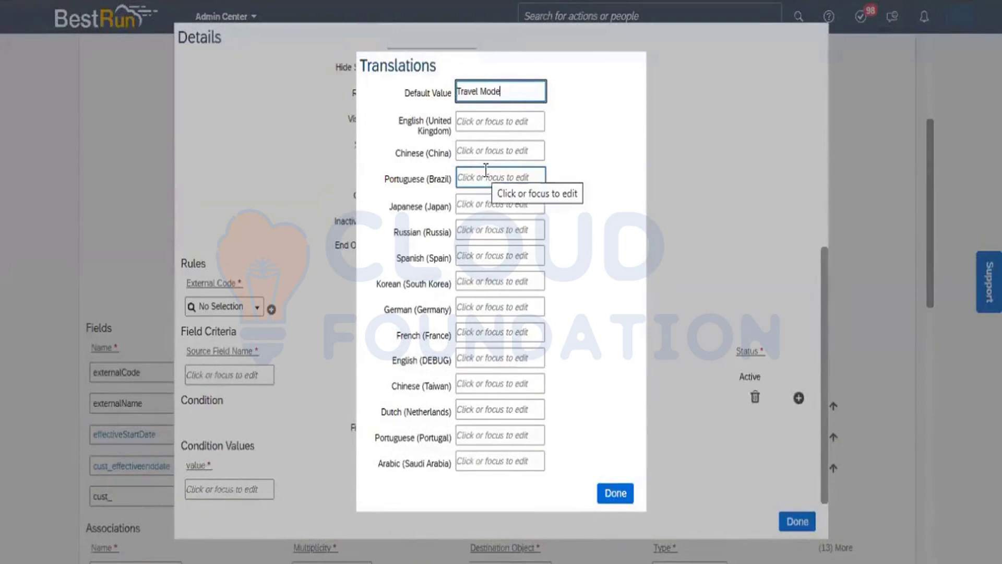
{"action": "left_click", "coordinate": [485, 124]}
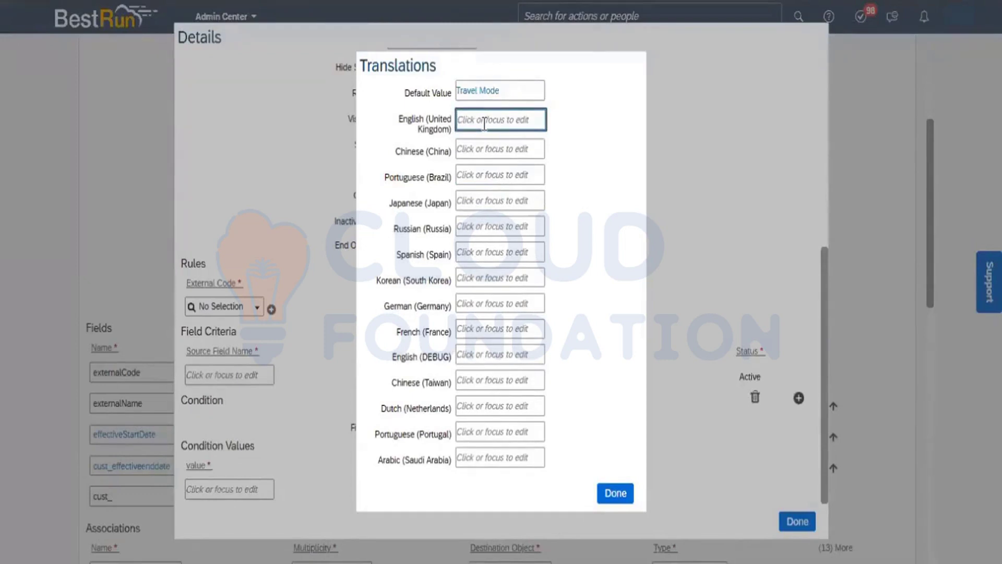
{"action": "key", "text": "ctrl+v"}
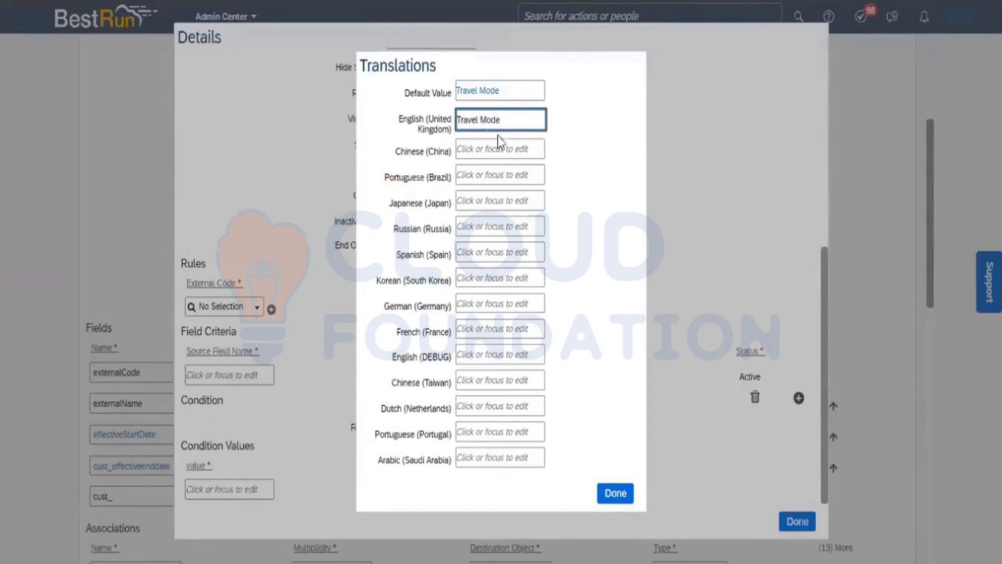
{"action": "left_click", "coordinate": [616, 493]}
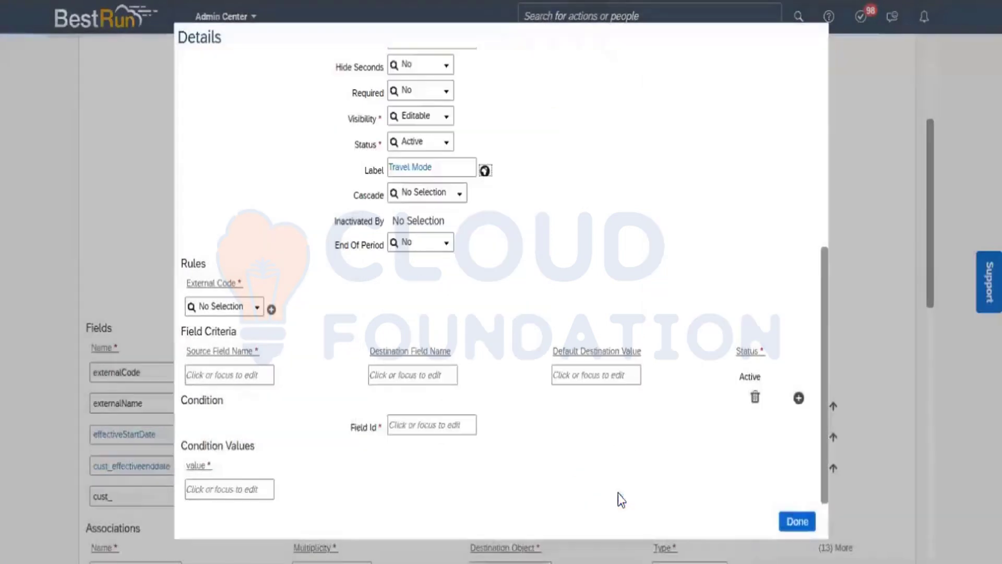
Close the travel mode details and check the workbook listing the travel fields
{"action": "left_click", "coordinate": [796, 522]}
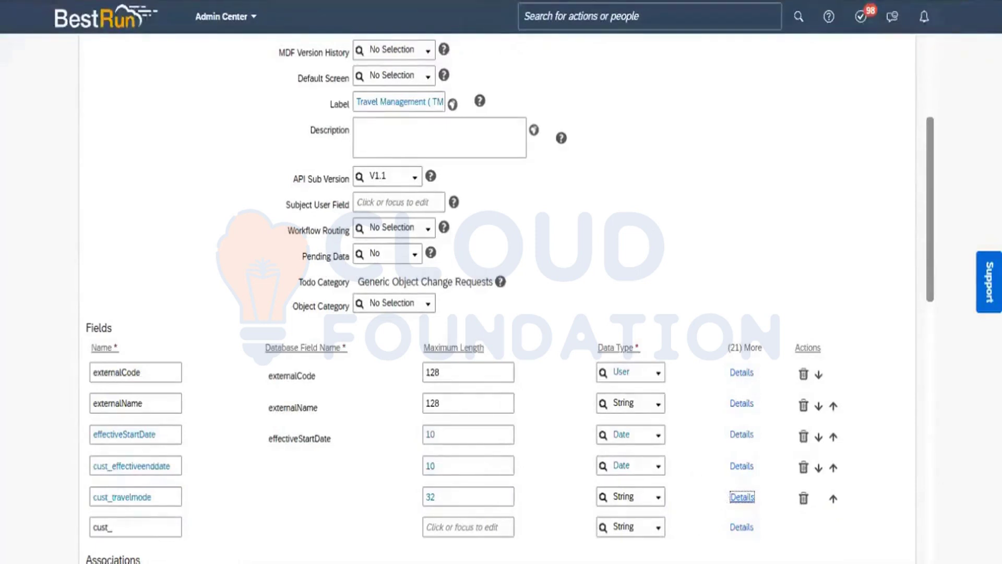
{"action": "key", "text": "alt+Tab"}
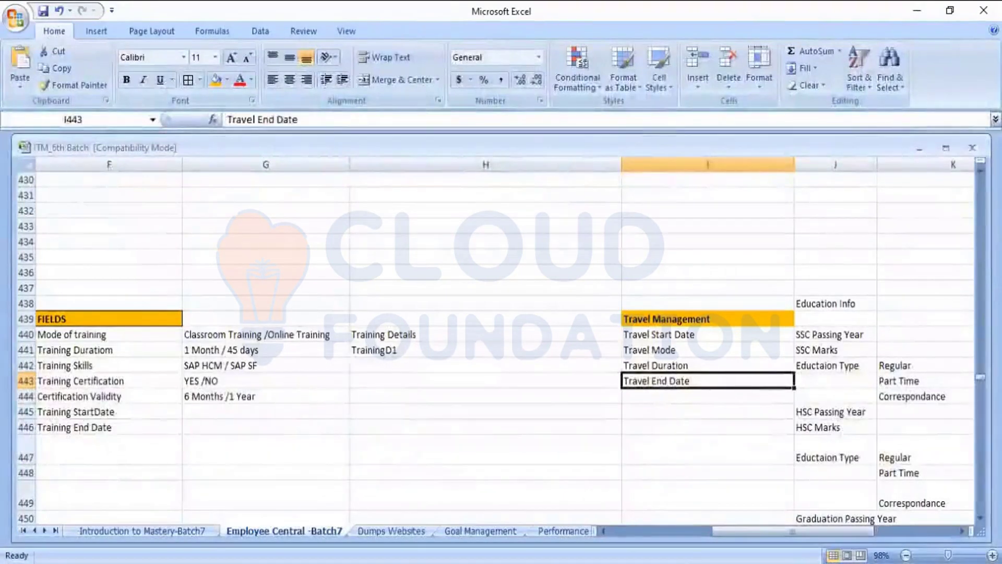
{"action": "key", "text": "alt+Tab"}
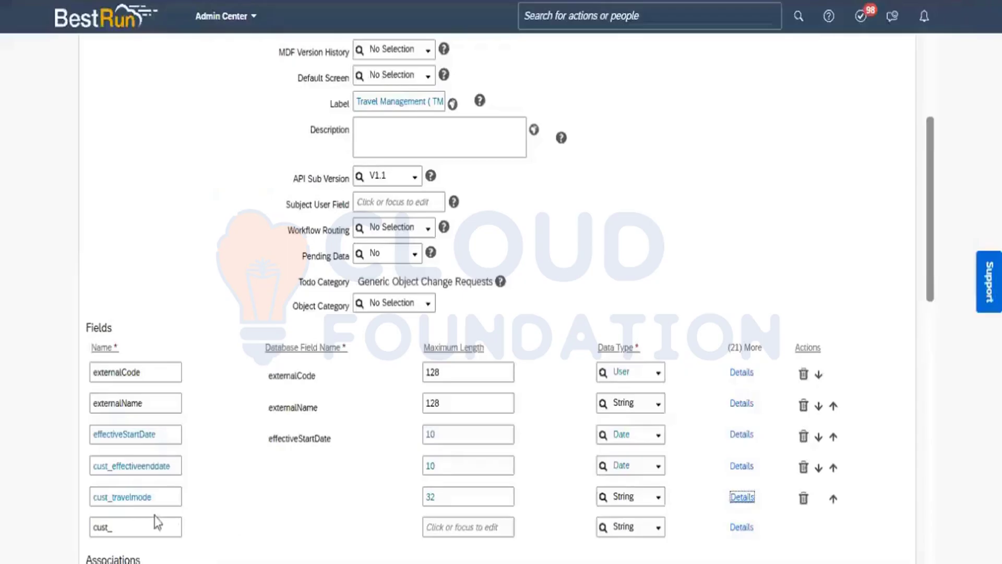
Add a cust_travelduration field with maximum length 32
{"action": "left_click", "coordinate": [129, 525]}
{"action": "key", "text": "ctrl+a"}
{"action": "key", "text": "BackSpace"}
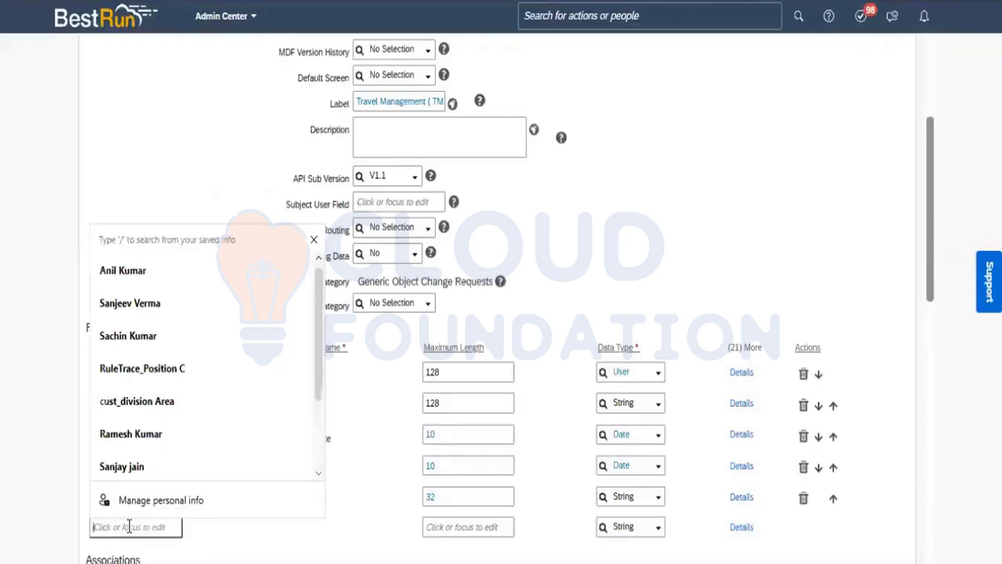
{"action": "type", "text": "traveldura"}
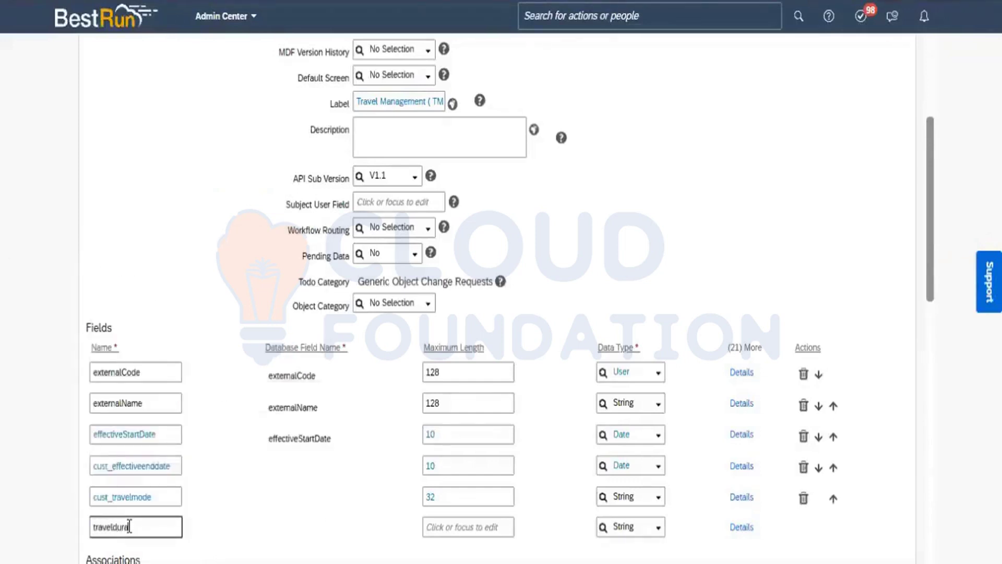
{"action": "type", "text": "tion"}
{"action": "left_click", "coordinate": [282, 530]}
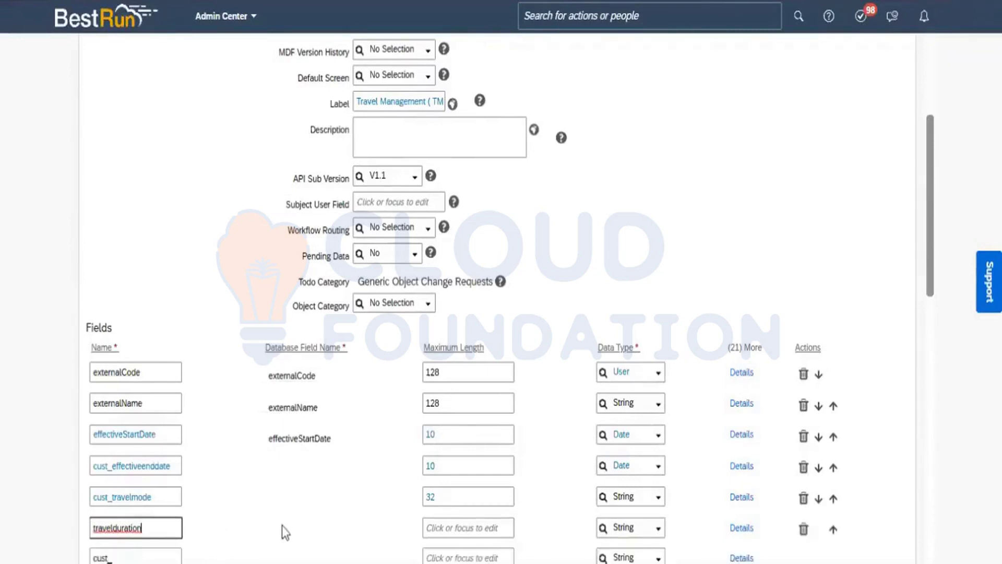
{"action": "left_click", "coordinate": [442, 529]}
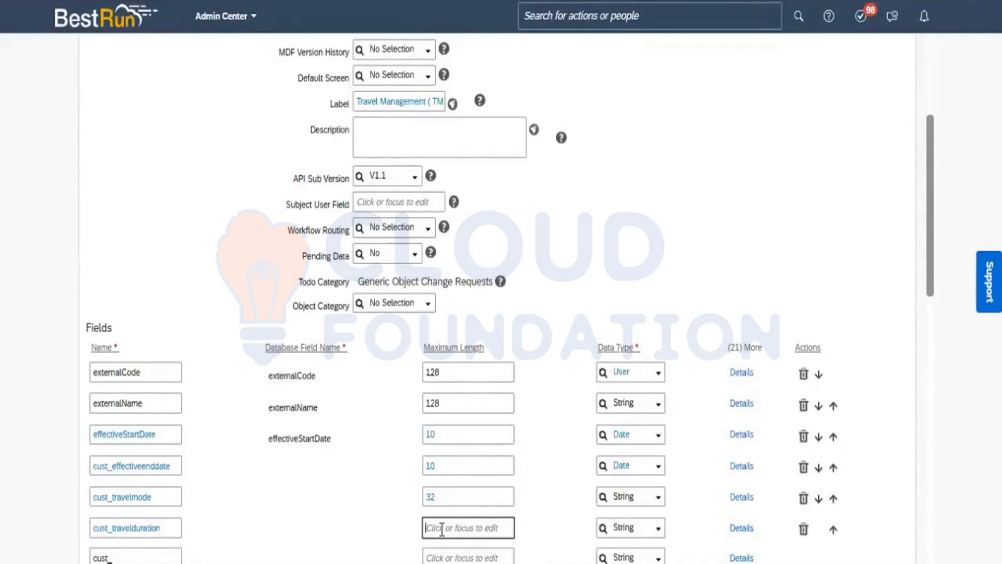
{"action": "type", "text": "32"}
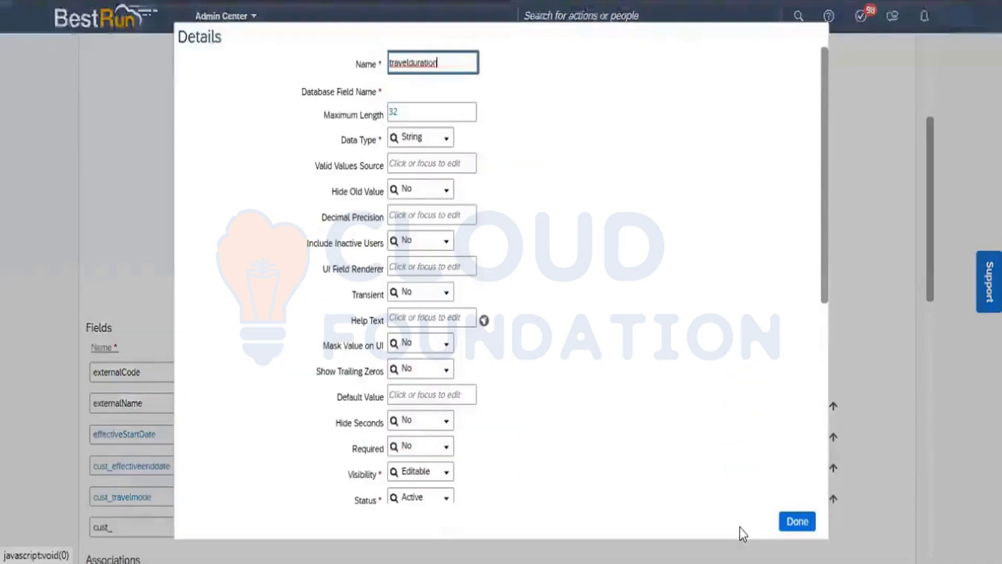
Open cust_travelduration's details and enter the label Travel Duration
{"action": "left_click", "coordinate": [742, 528]}
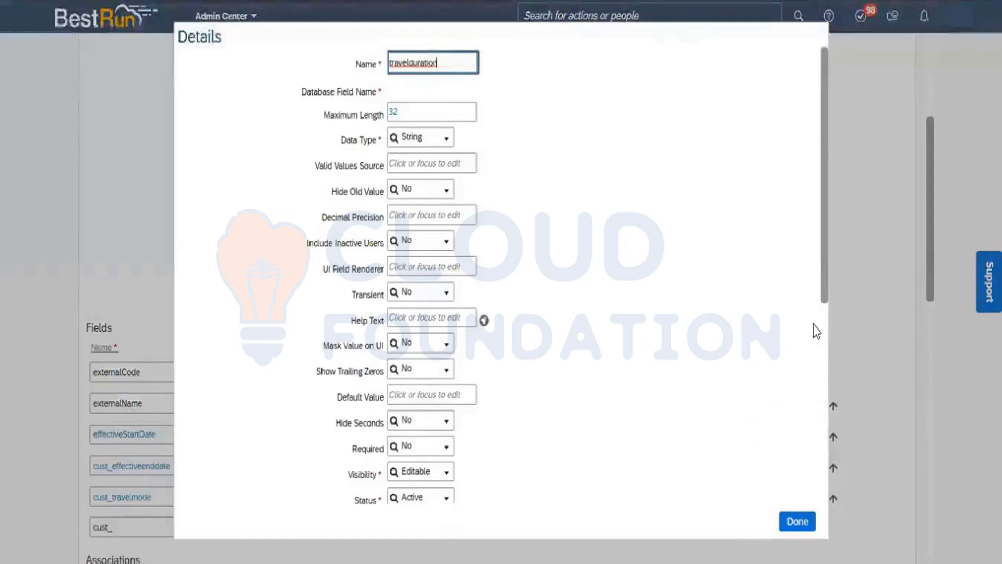
{"action": "scroll", "coordinate": [820, 349], "scroll_direction": "down", "scroll_amount": 7}
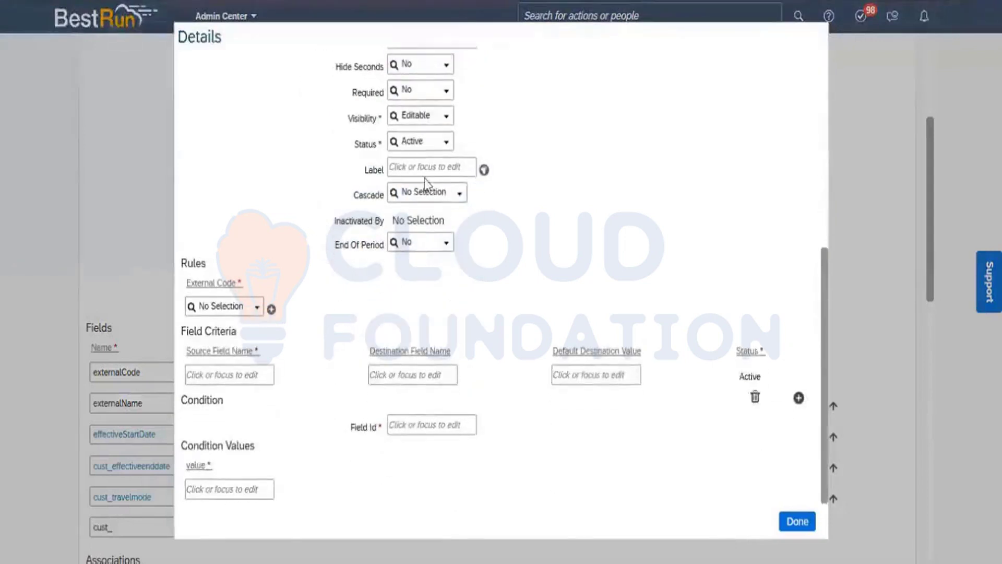
{"action": "left_click", "coordinate": [410, 167]}
{"action": "type", "text": "T"}
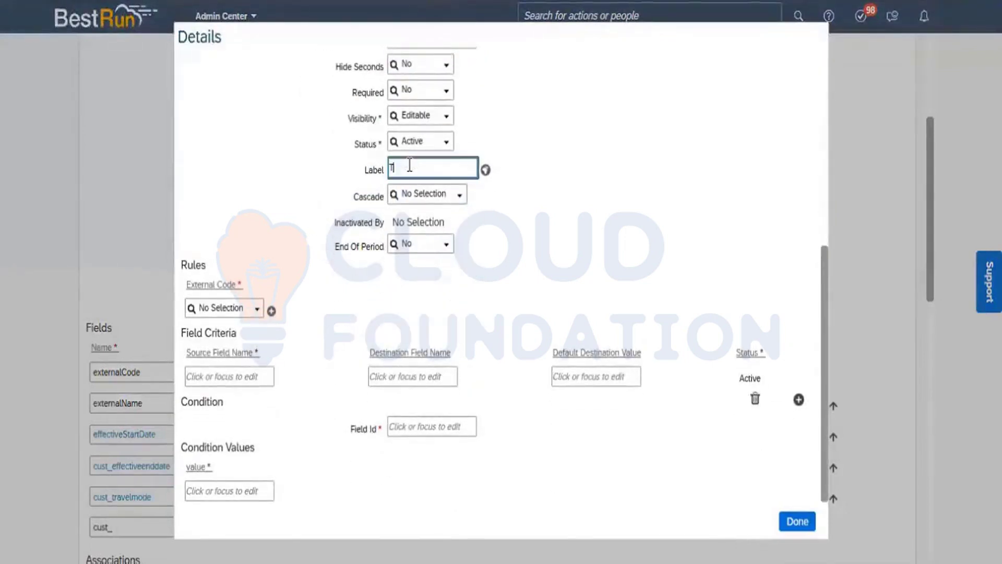
{"action": "type", "text": "ravel Duration"}
{"action": "key", "text": "ctrl+a"}
{"action": "key", "text": "ctrl+c"}
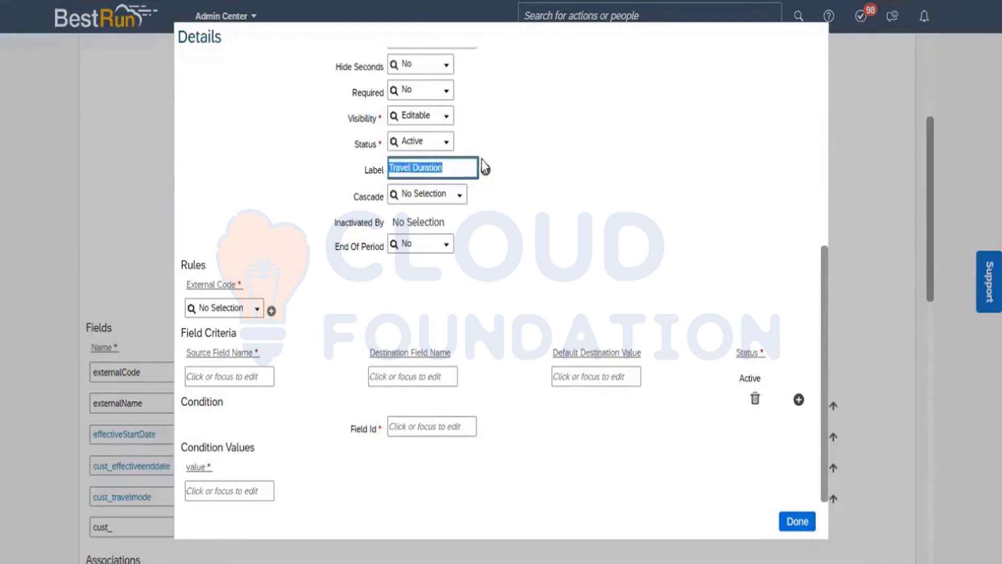
Put Travel Duration in the English (United Kingdom) translation and close the details
{"action": "left_click", "coordinate": [484, 170]}
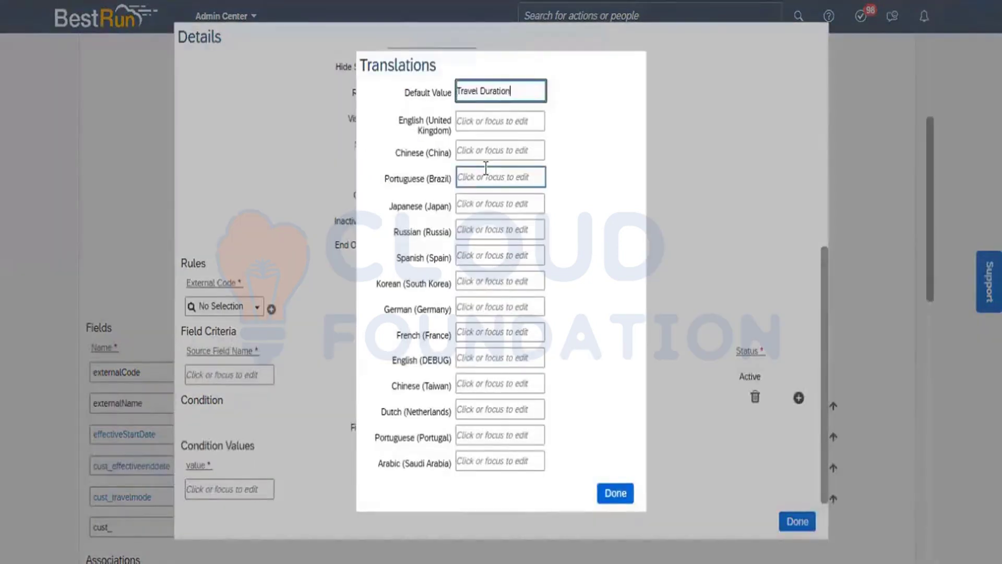
{"action": "left_click", "coordinate": [477, 124]}
{"action": "key", "text": "ctrl+v"}
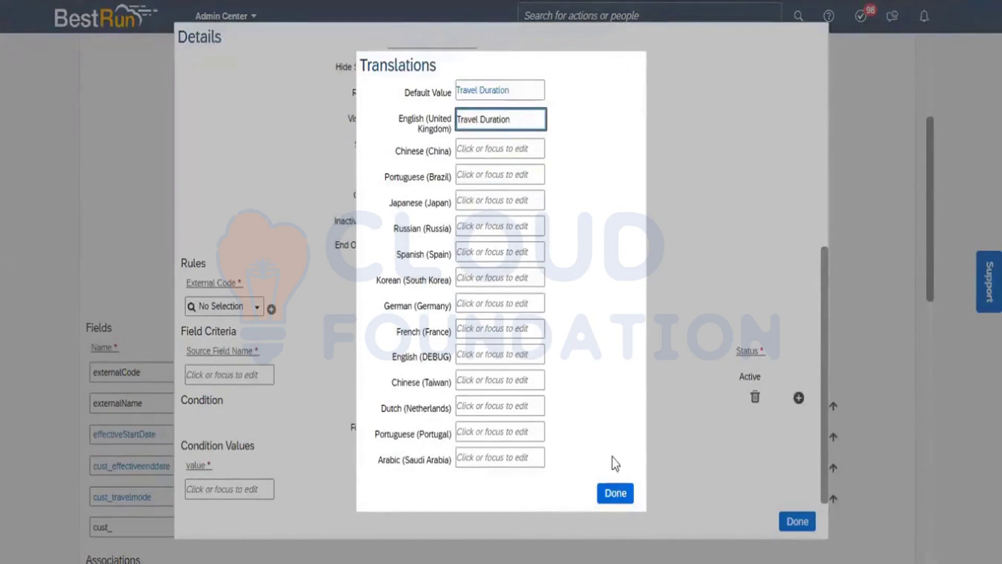
{"action": "left_click", "coordinate": [612, 491]}
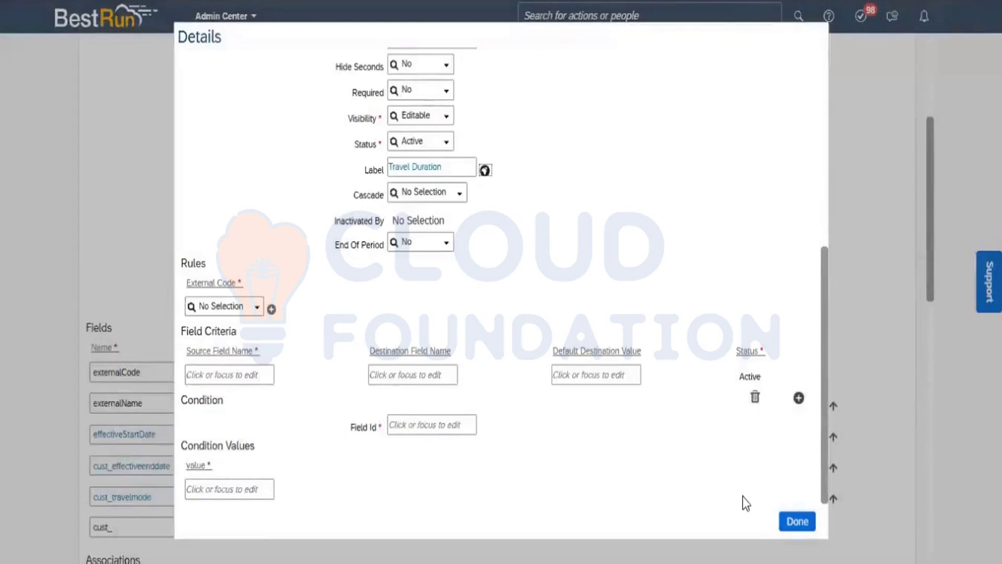
{"action": "left_click", "coordinate": [463, 163]}
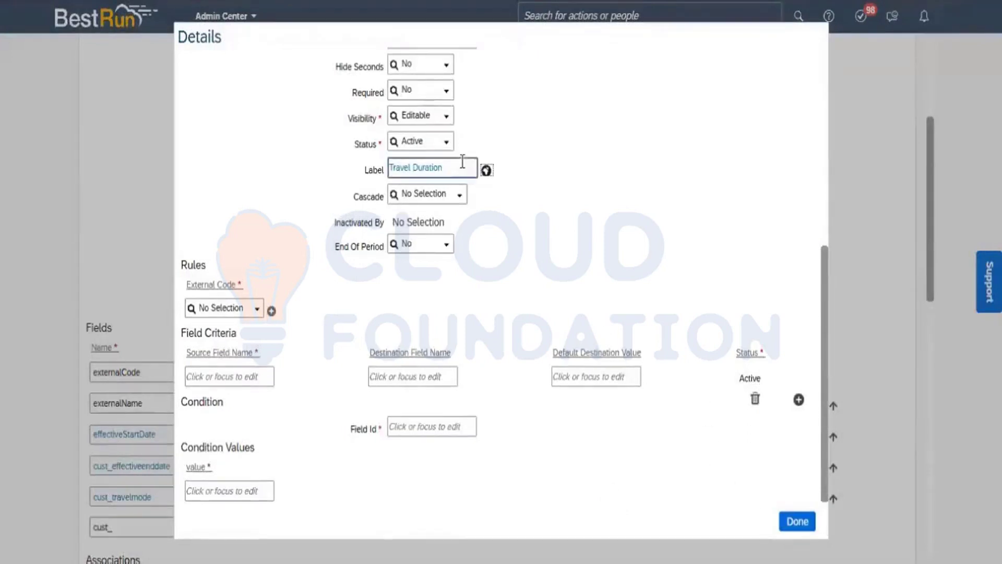
{"action": "left_click", "coordinate": [555, 179]}
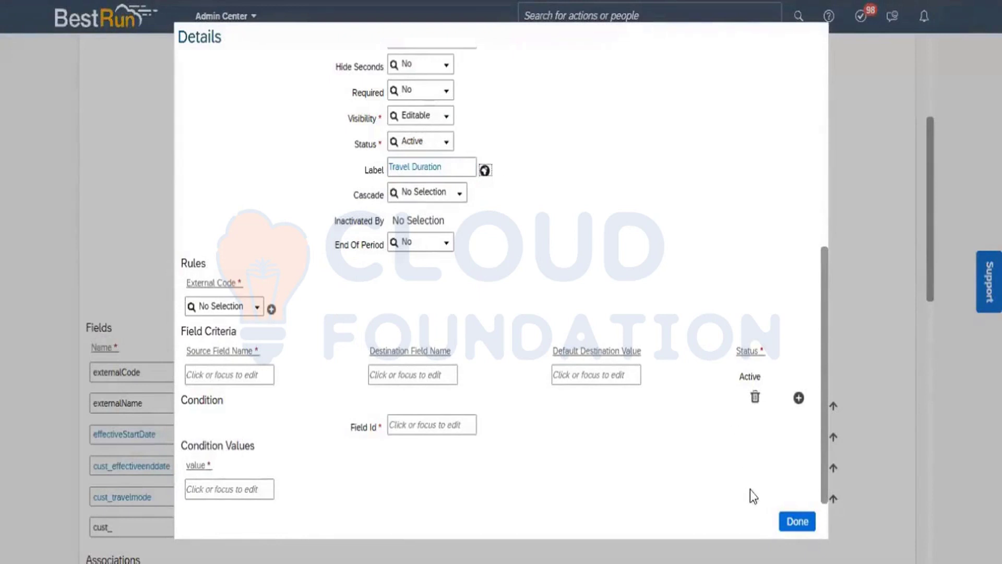
{"action": "left_click", "coordinate": [794, 521]}
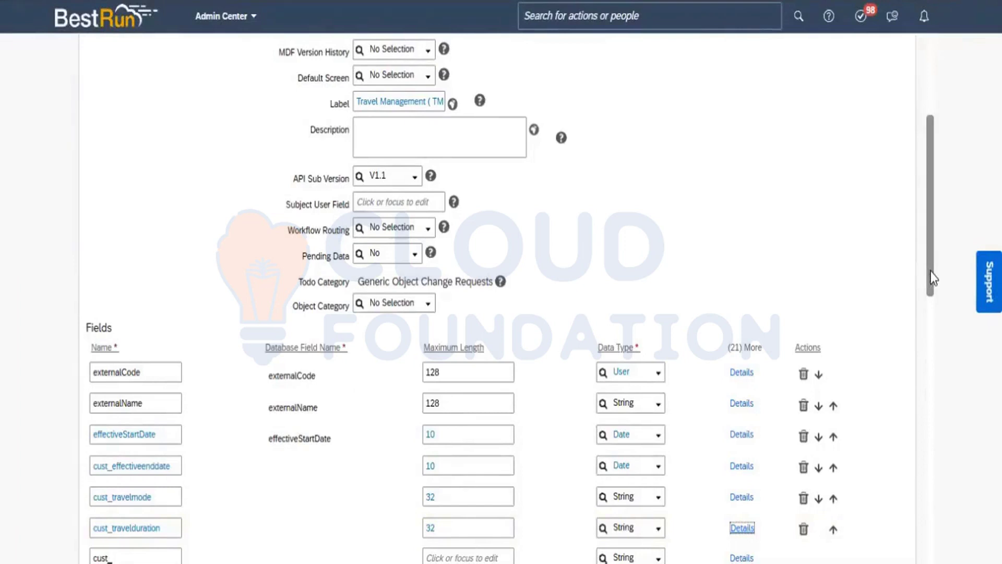
Save the Travel Management object definition and duplicate the browser tab
{"action": "left_click_drag", "start_coordinate": [934, 278], "coordinate": [932, 196]}
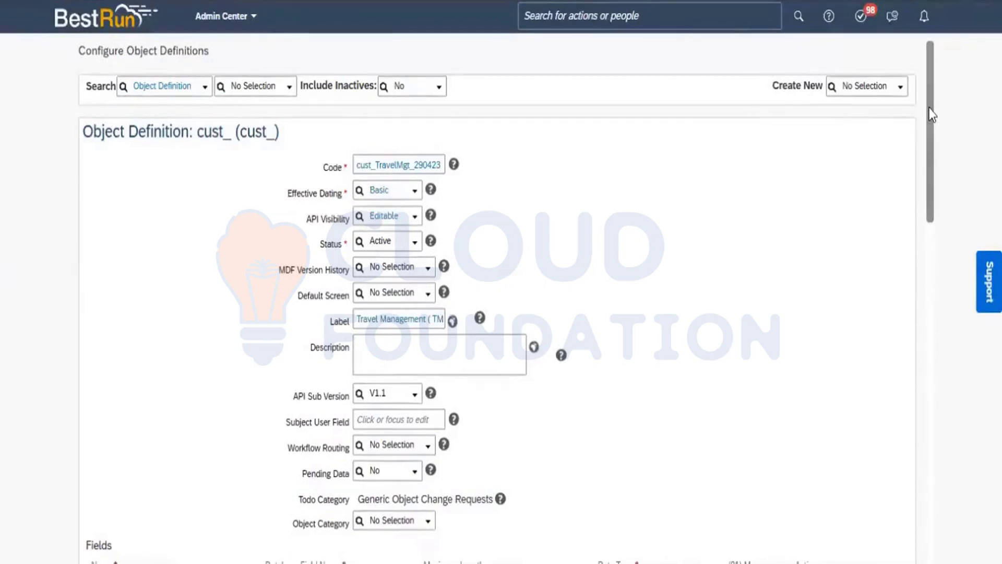
{"action": "left_click_drag", "start_coordinate": [932, 115], "coordinate": [933, 379]}
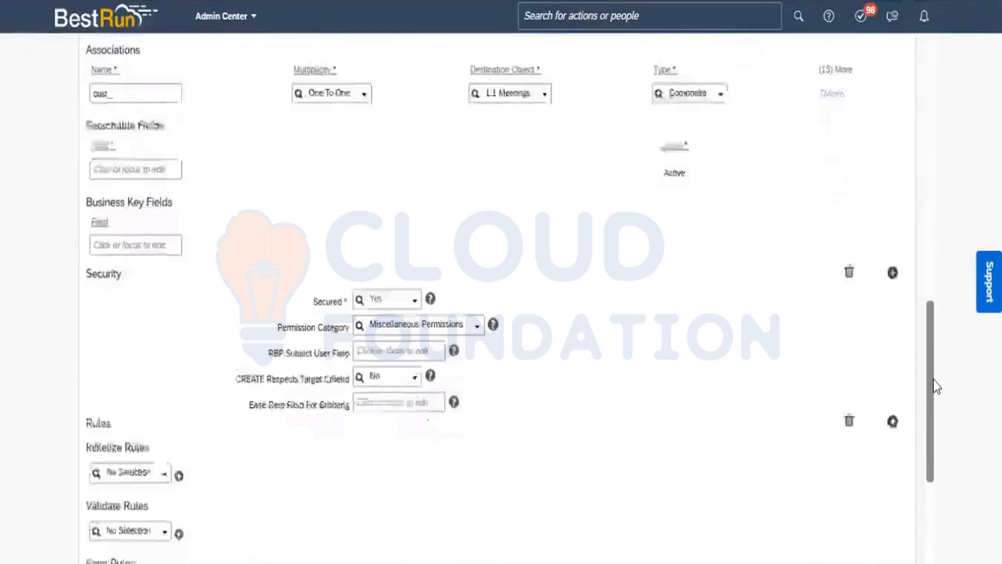
{"action": "left_click_drag", "start_coordinate": [934, 380], "coordinate": [952, 480]}
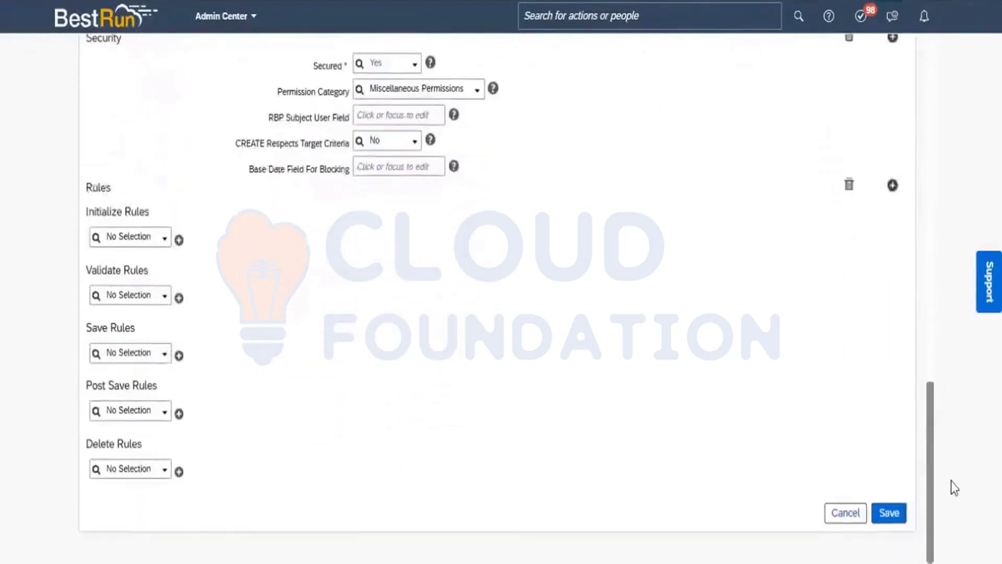
{"action": "left_click", "coordinate": [885, 518]}
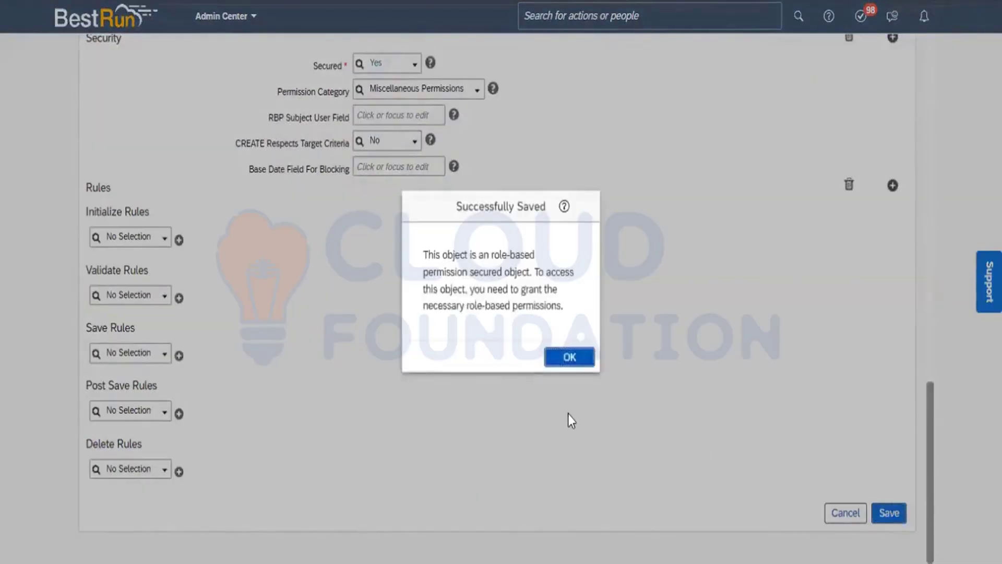
{"action": "left_click", "coordinate": [558, 356]}
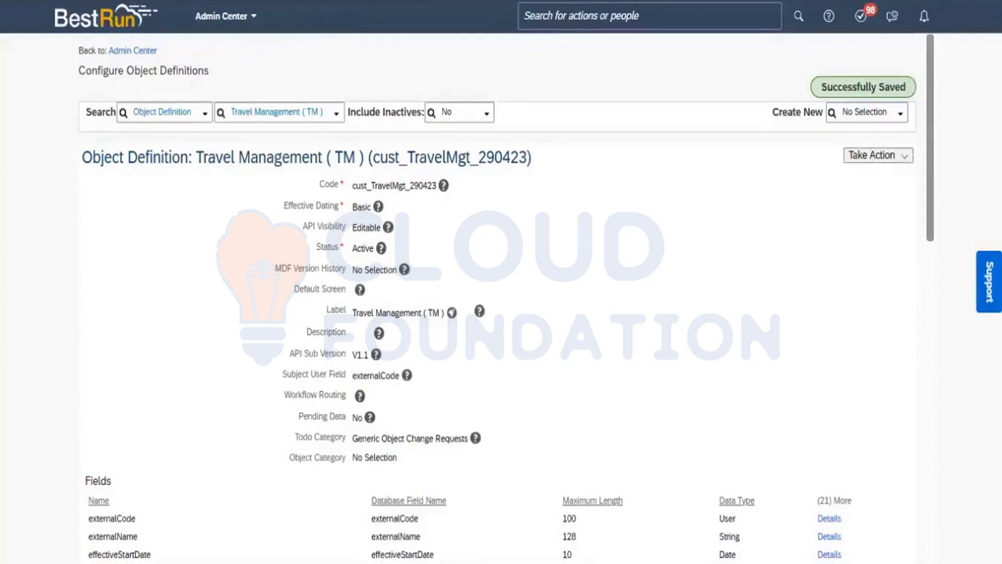
{"action": "right_click", "coordinate": [136, 1]}
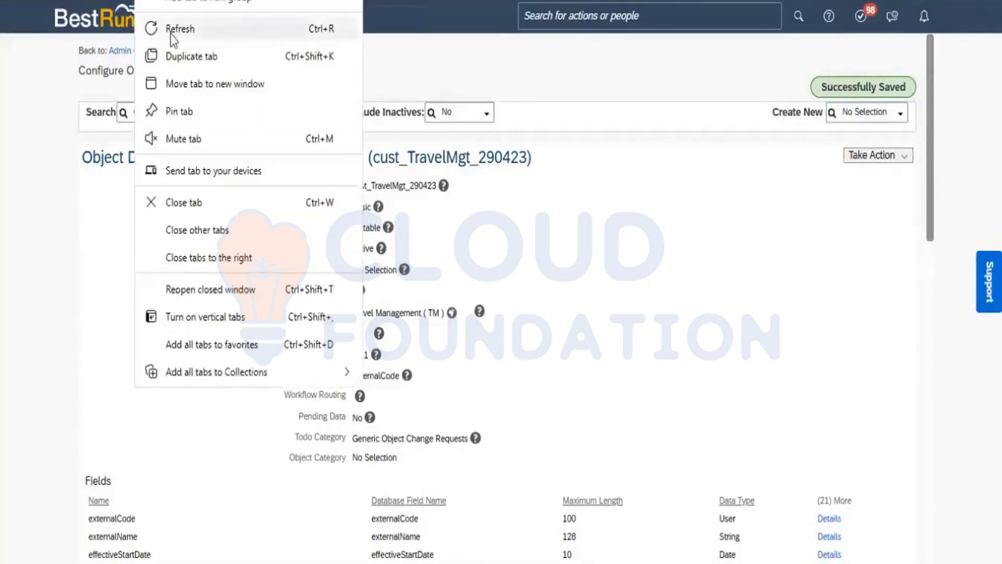
{"action": "left_click", "coordinate": [187, 54]}
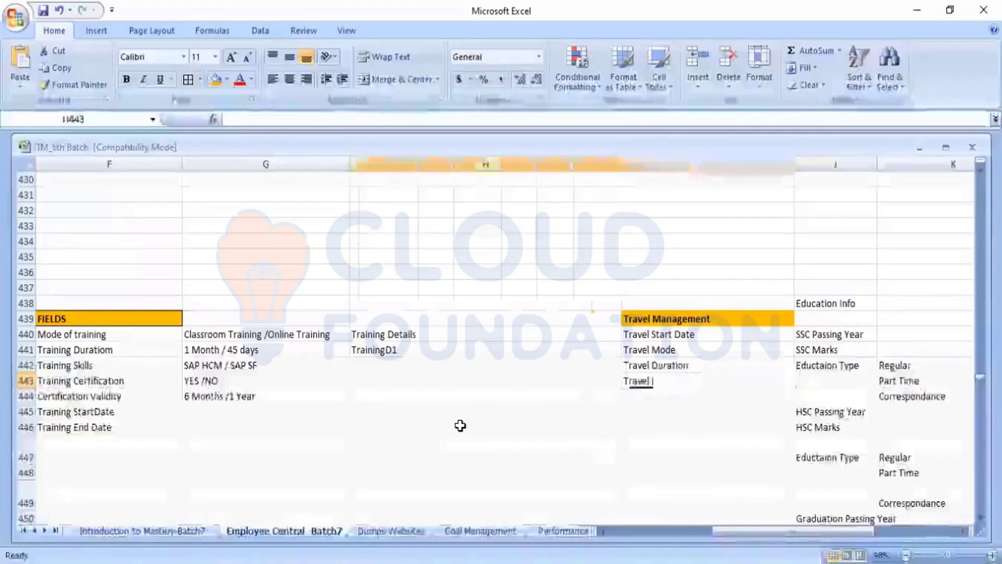
Check the Excel course notes for the Manage Configuration UI step, then start an admin action search
{"action": "left_click", "coordinate": [460, 426]}
{"action": "key", "text": "Home"}
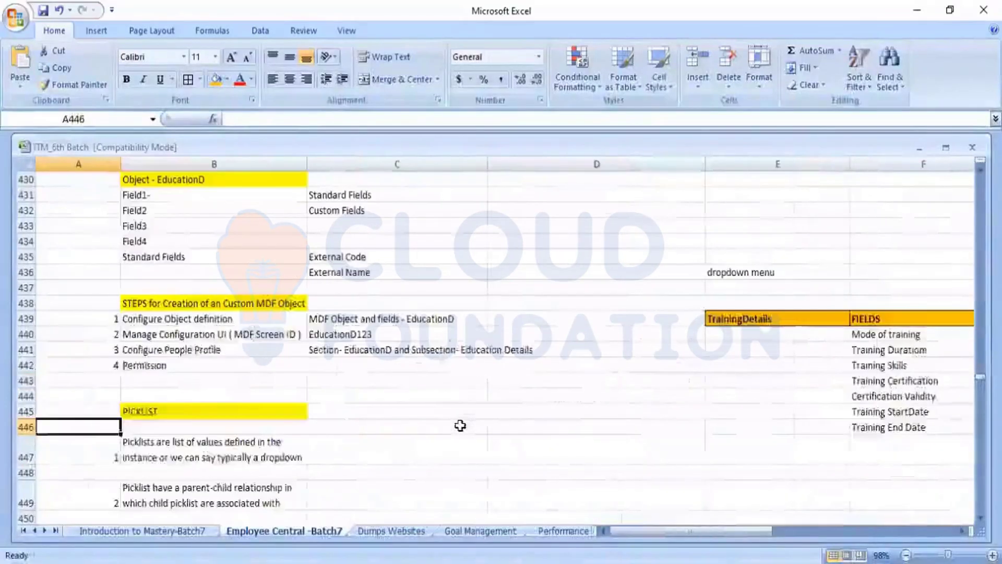
{"action": "key", "text": "Right"}
{"action": "key", "text": "Up"}
{"action": "key", "text": "Up"}
{"action": "key", "text": "Up"}
{"action": "key", "text": "Up"}
{"action": "key", "text": "Up"}
{"action": "key", "text": "Up"}
{"action": "key", "text": "Up"}
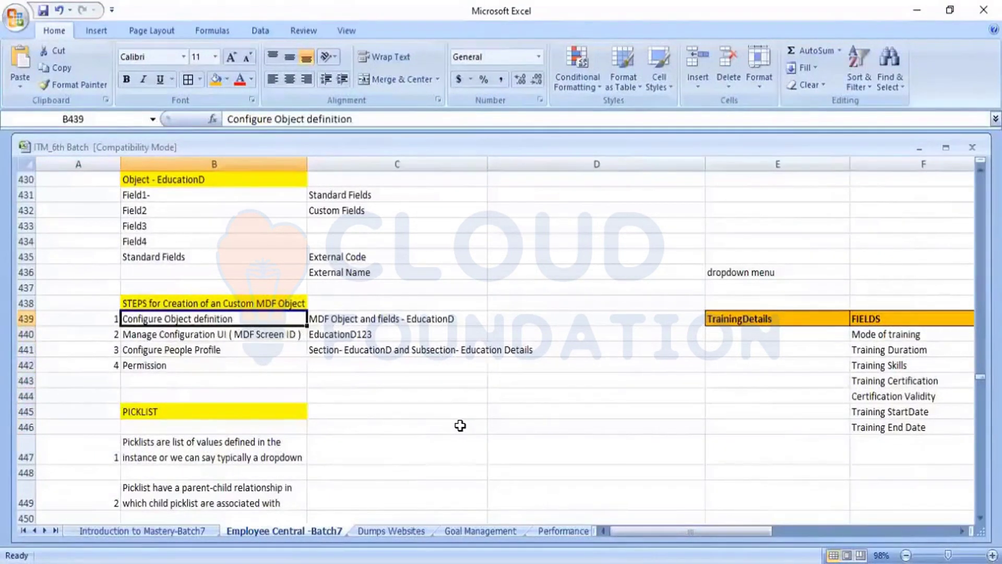
{"action": "key", "text": "Down"}
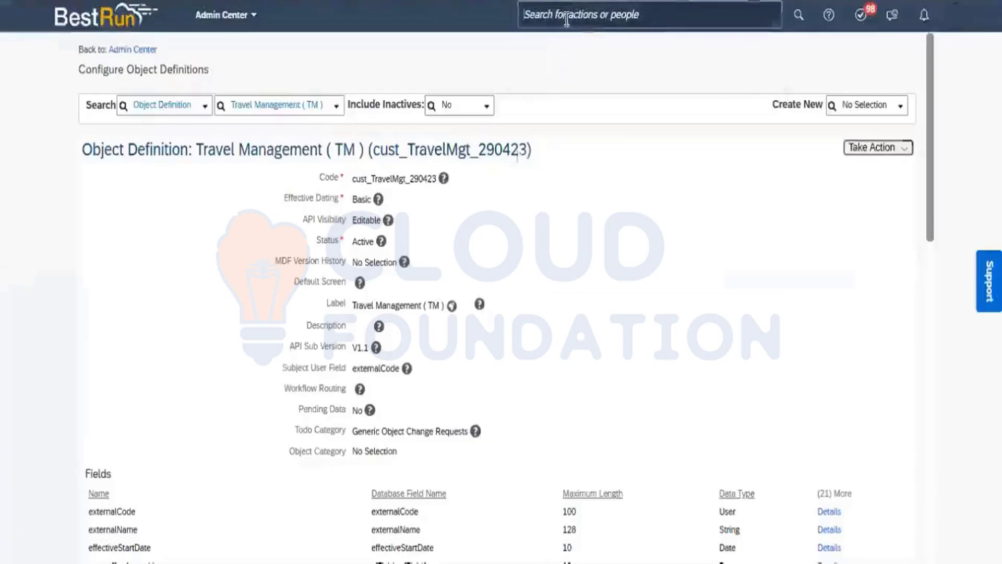
{"action": "left_click", "coordinate": [567, 19]}
Search 'Manage config UI' in the header and open the Manage Configuration UI action
{"action": "type", "text": "Manage"}
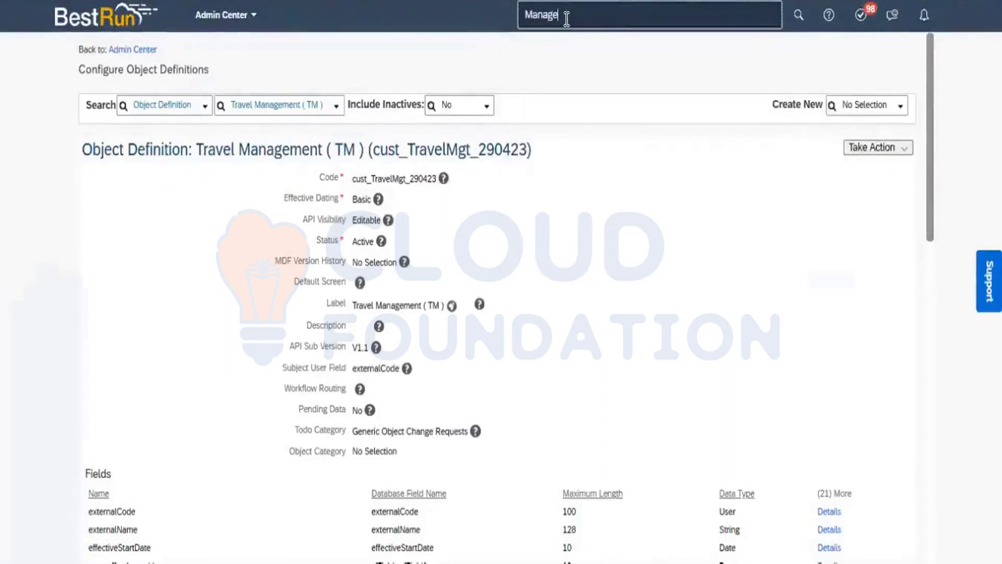
{"action": "type", "text": " confi"}
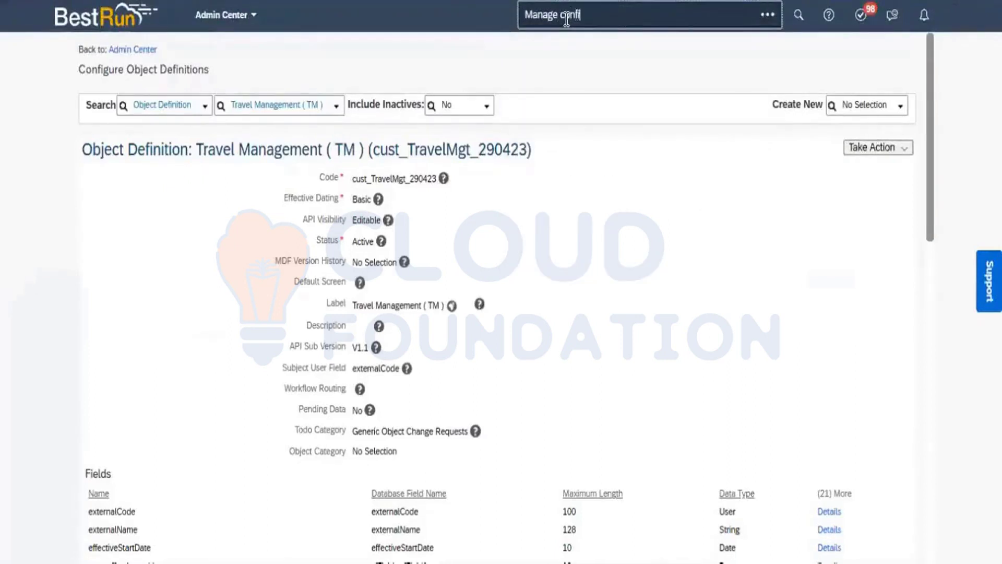
{"action": "type", "text": "gUI"}
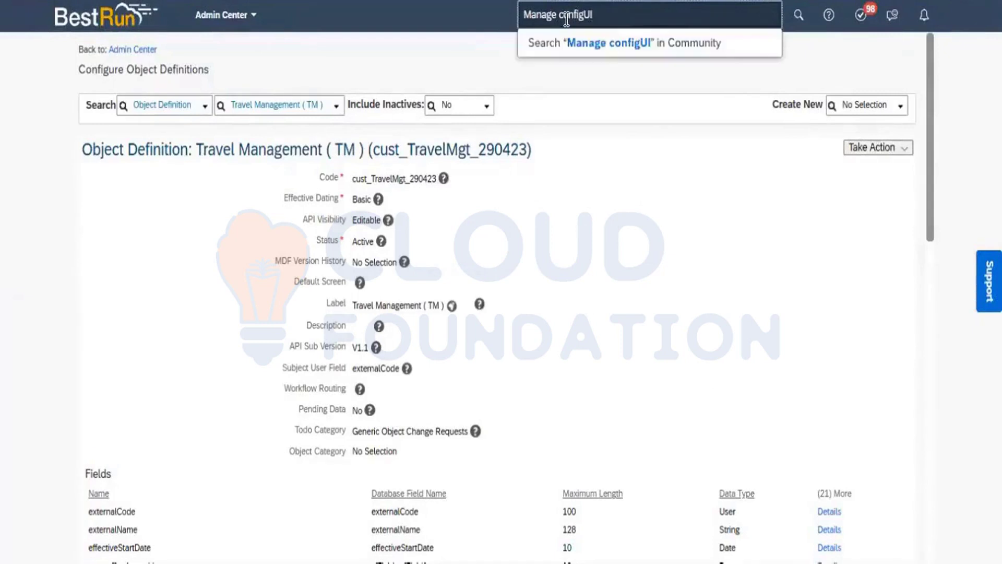
{"action": "key", "text": "BackSpace"}
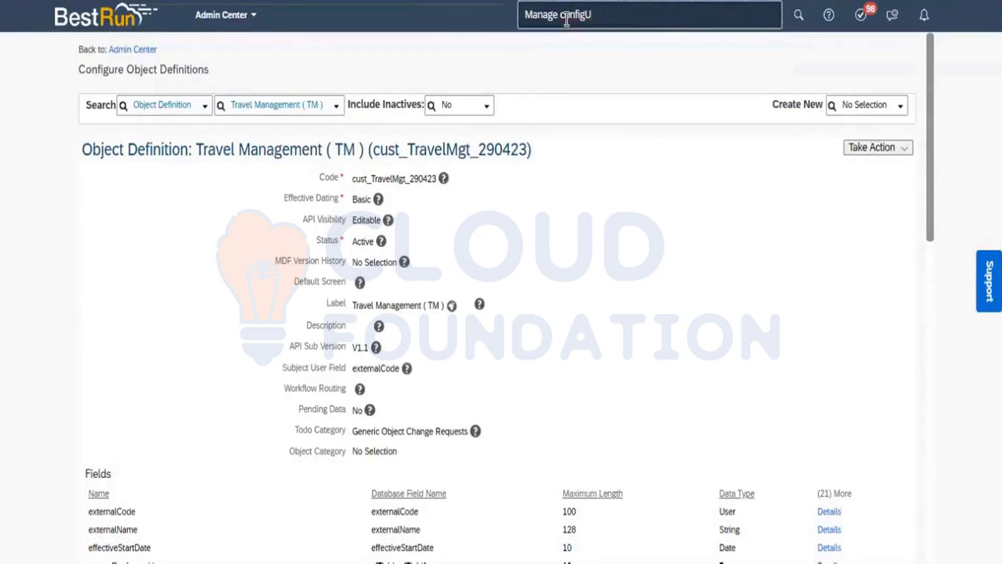
{"action": "key", "text": "BackSpace"}
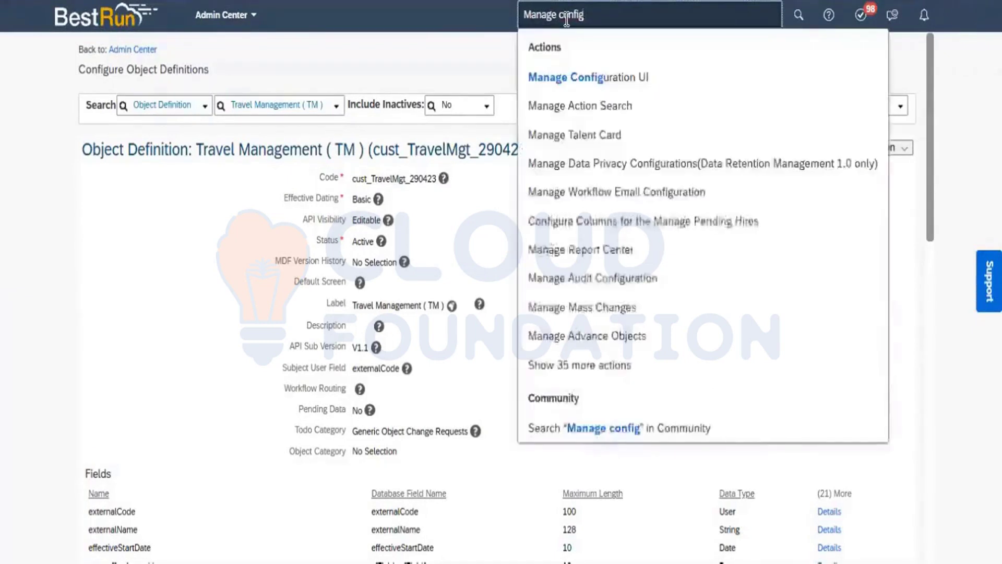
{"action": "type", "text": "UI"}
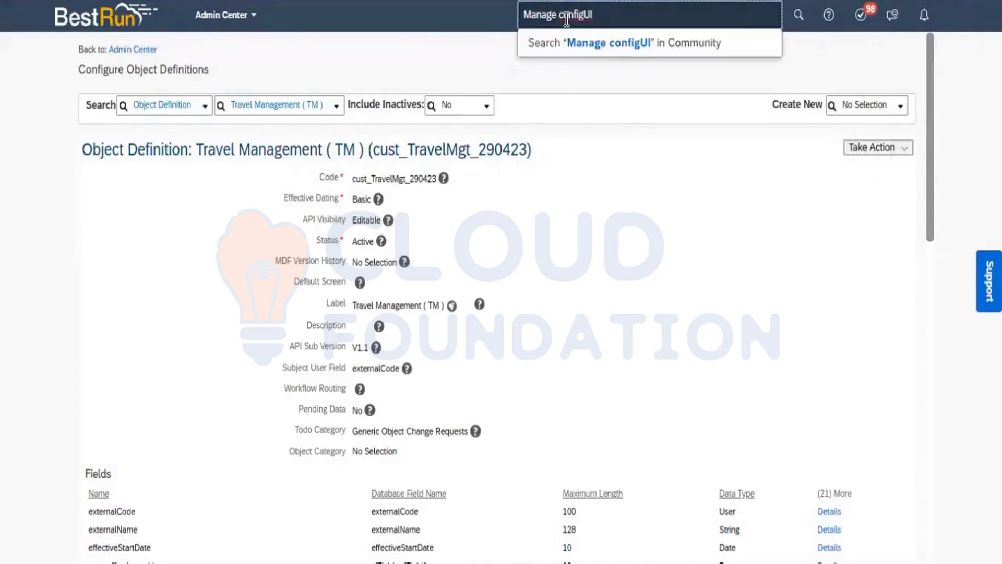
{"action": "key", "text": "BackSpace"}
{"action": "key", "text": "BackSpace"}
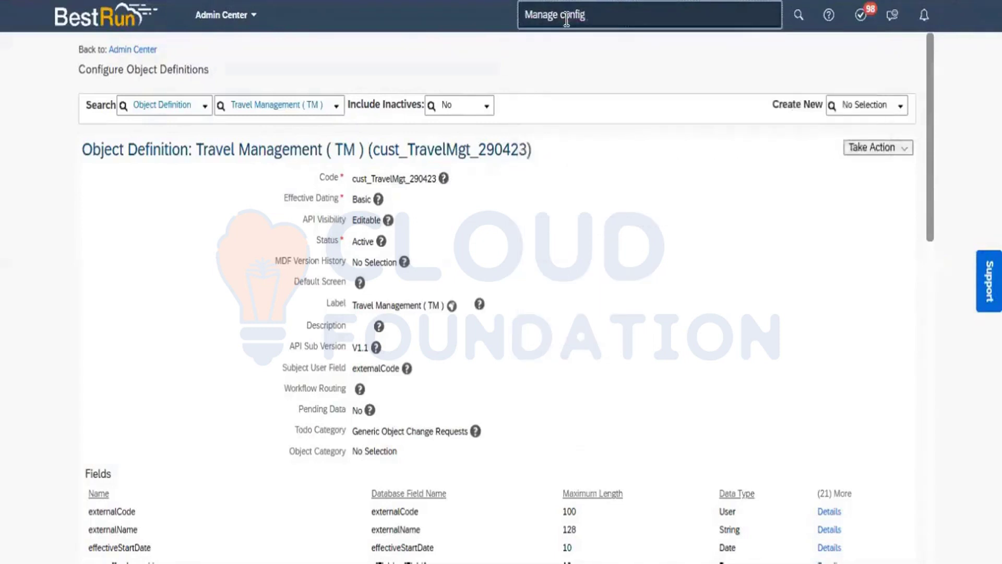
{"action": "type", "text": "UI"}
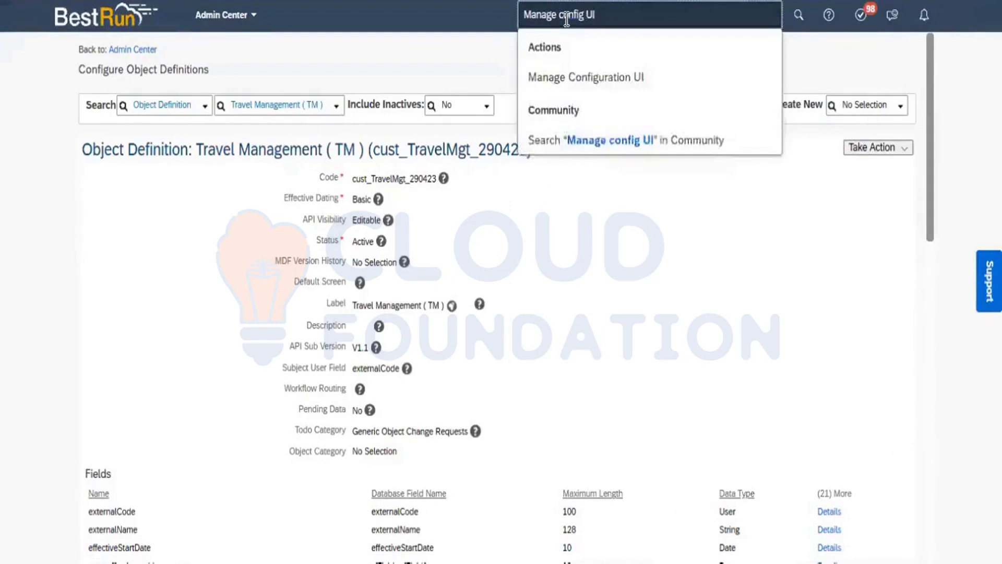
{"action": "left_click", "coordinate": [580, 85]}
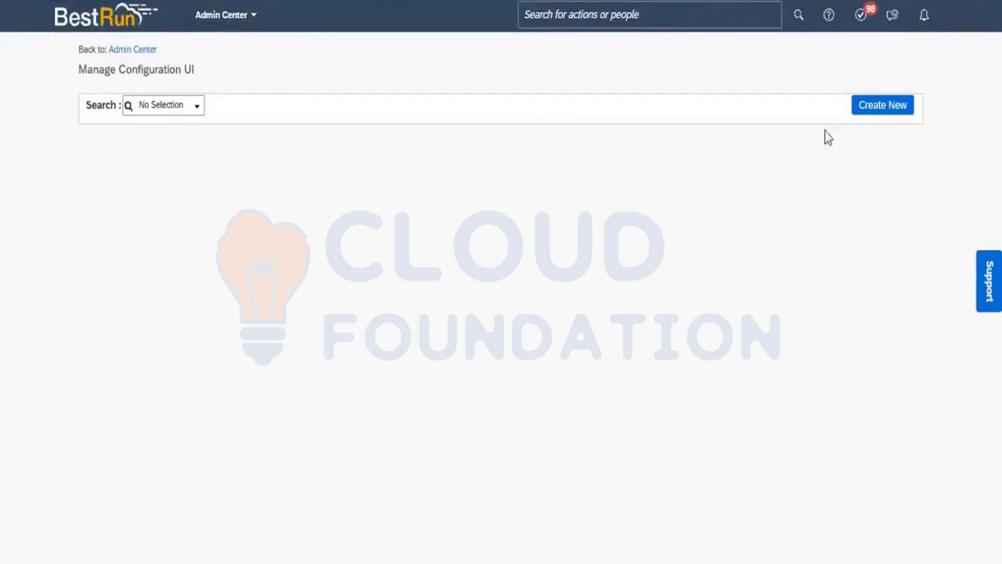
Create a new configuration UI screen using Travel Management (TM) as its base object
{"action": "left_click", "coordinate": [875, 104]}
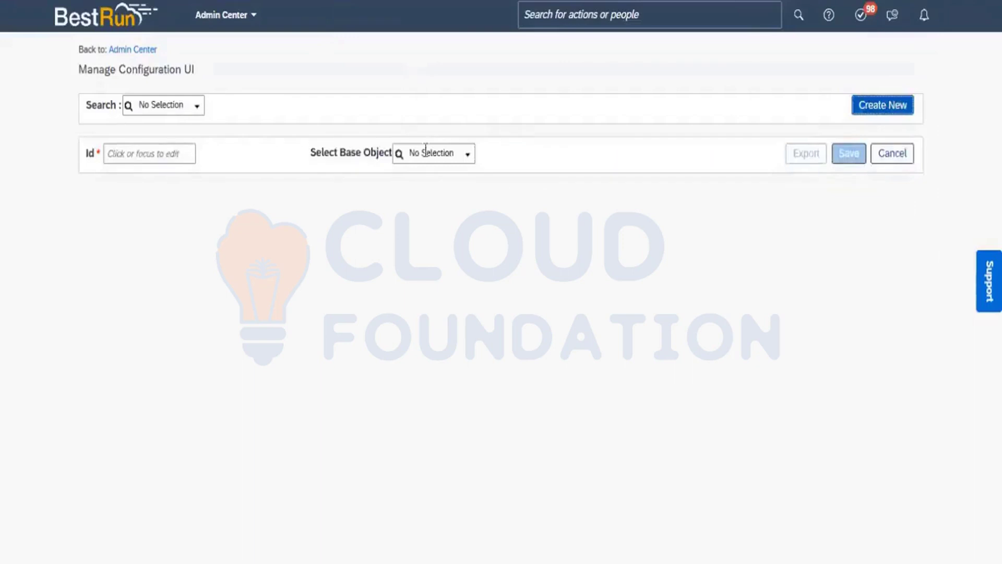
{"action": "left_click", "coordinate": [426, 154]}
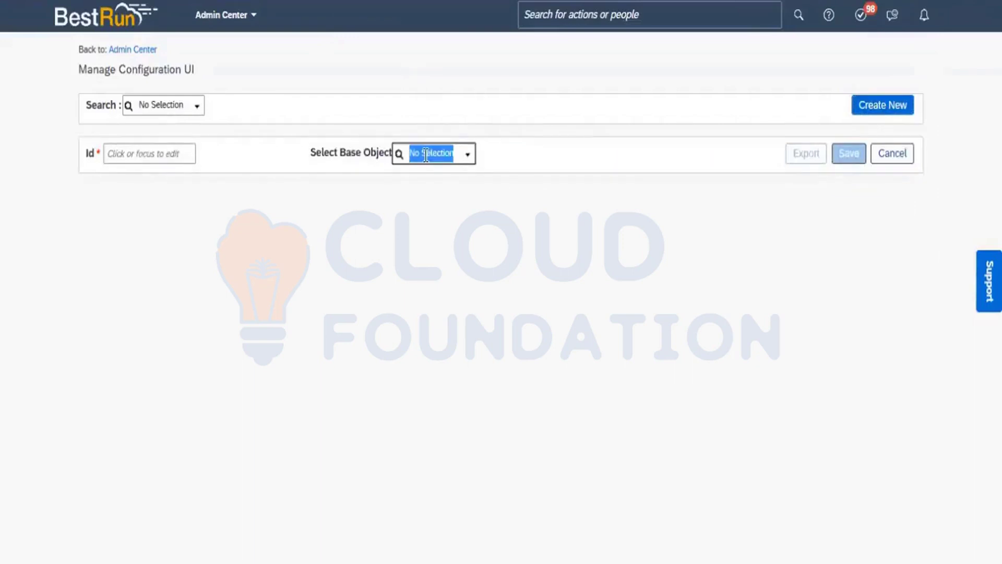
{"action": "type", "text": "Travel"}
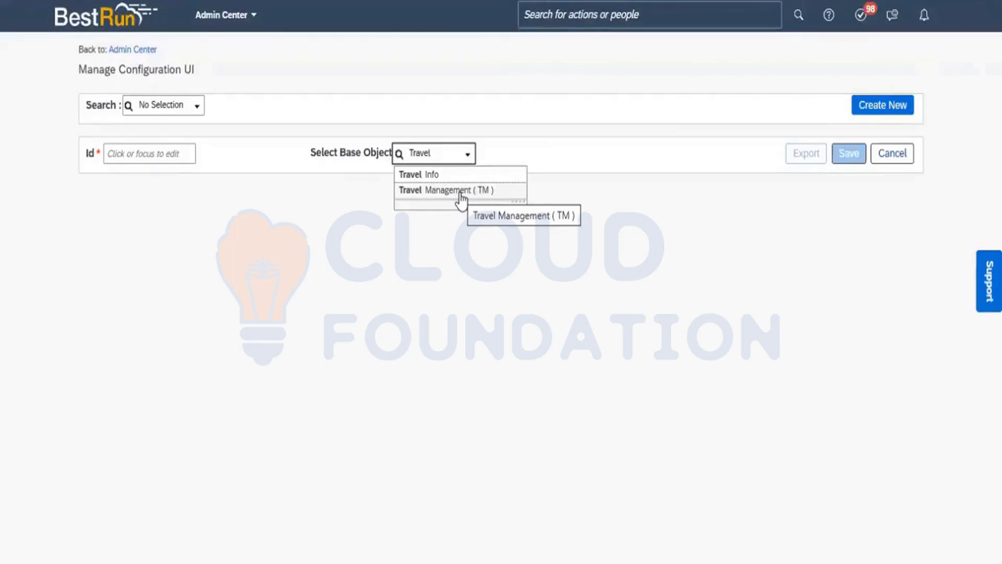
{"action": "left_click", "coordinate": [460, 192]}
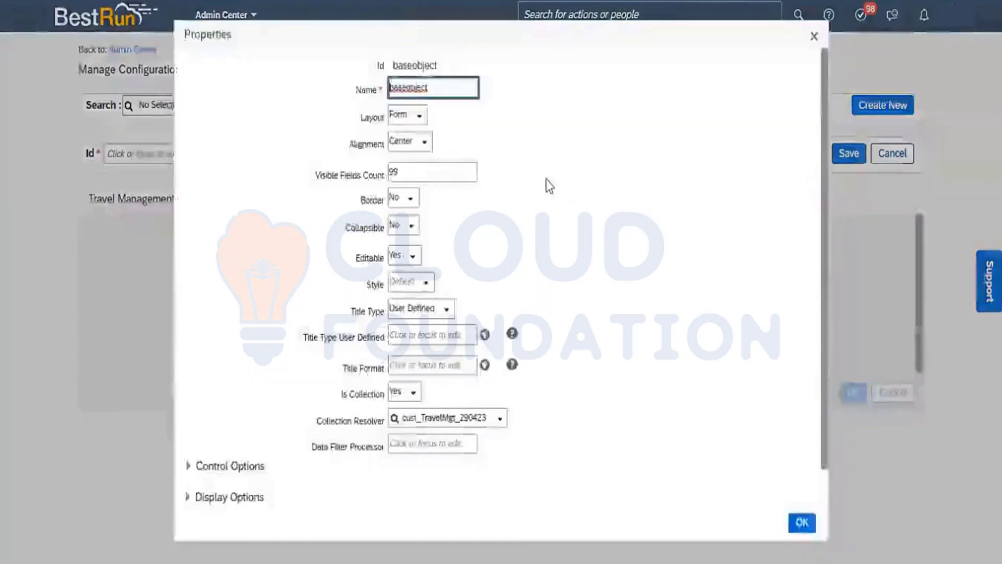
Change the Travel Management section layout to Flow
{"action": "left_click", "coordinate": [419, 117]}
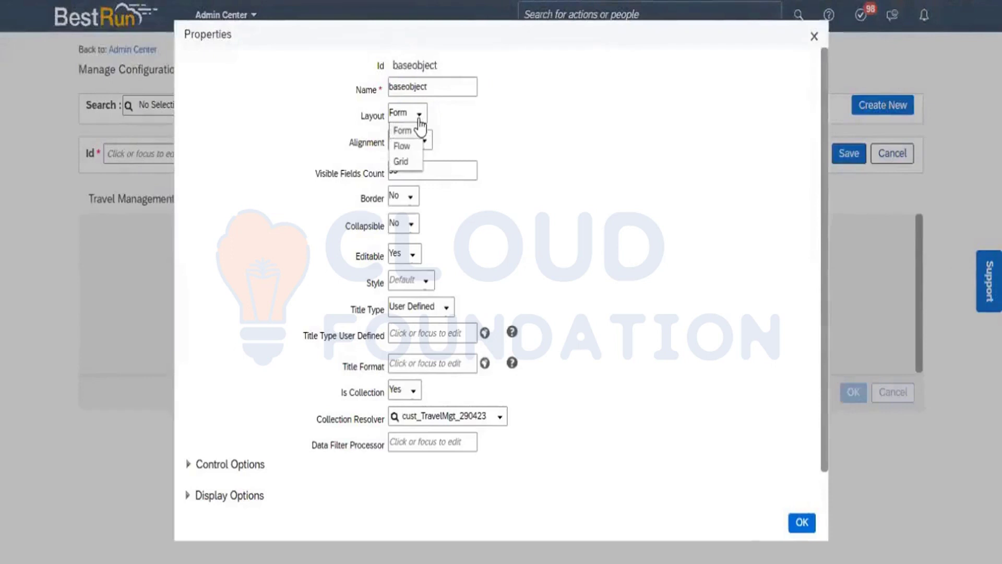
{"action": "left_click", "coordinate": [408, 147]}
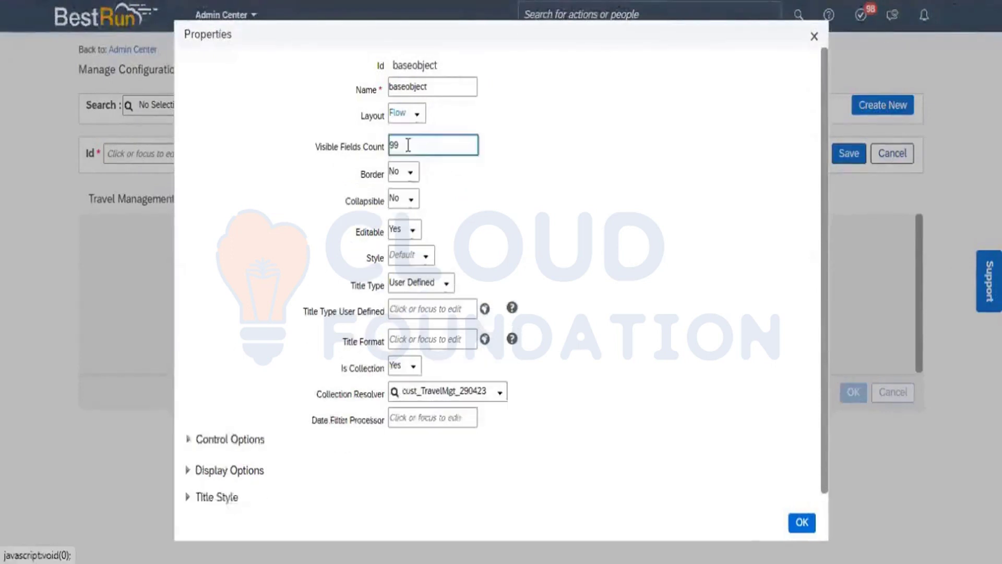
{"action": "left_click", "coordinate": [809, 521]}
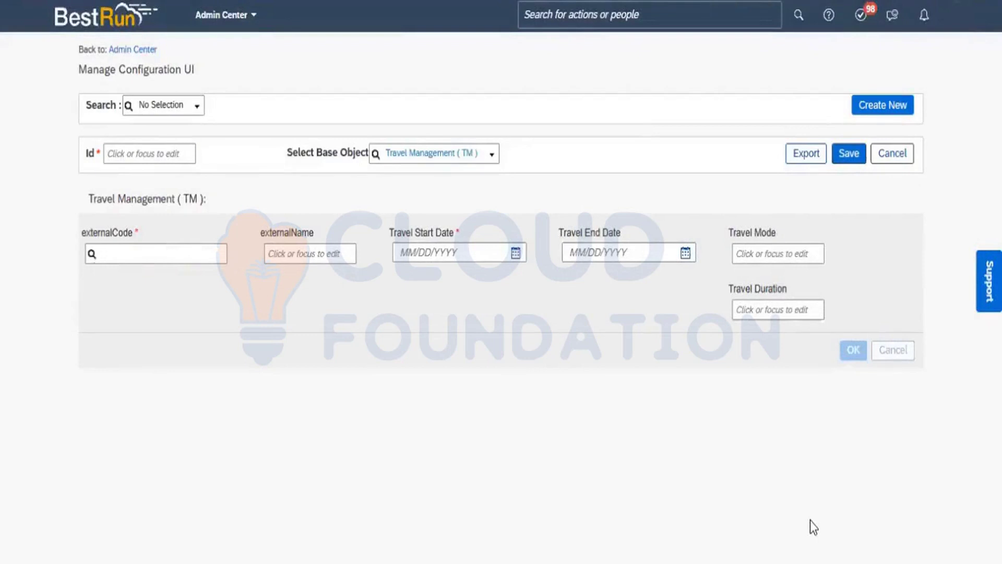
Change the section layout again, this time to Grid
{"action": "mouse_move", "coordinate": [796, 280]}
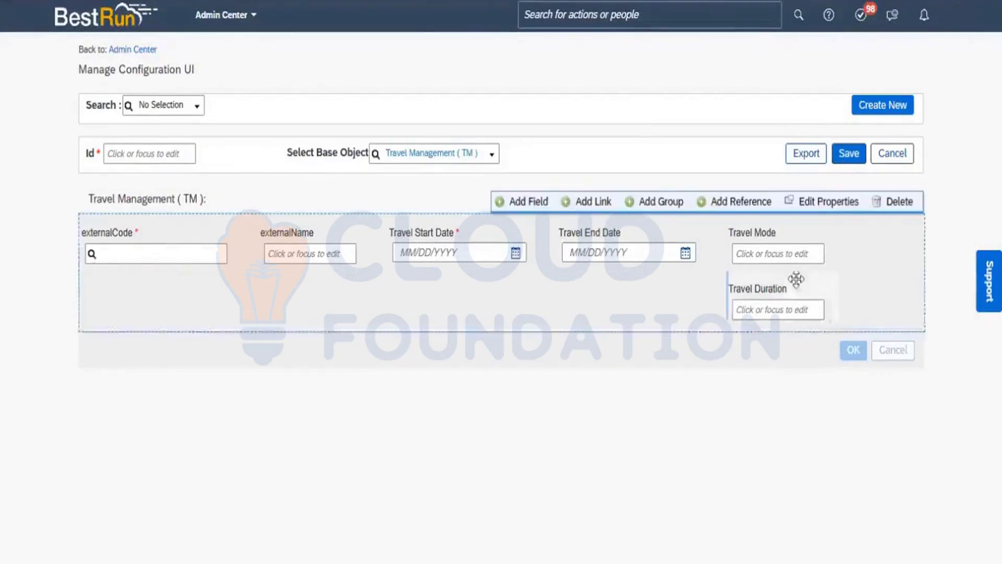
{"action": "left_click", "coordinate": [816, 201]}
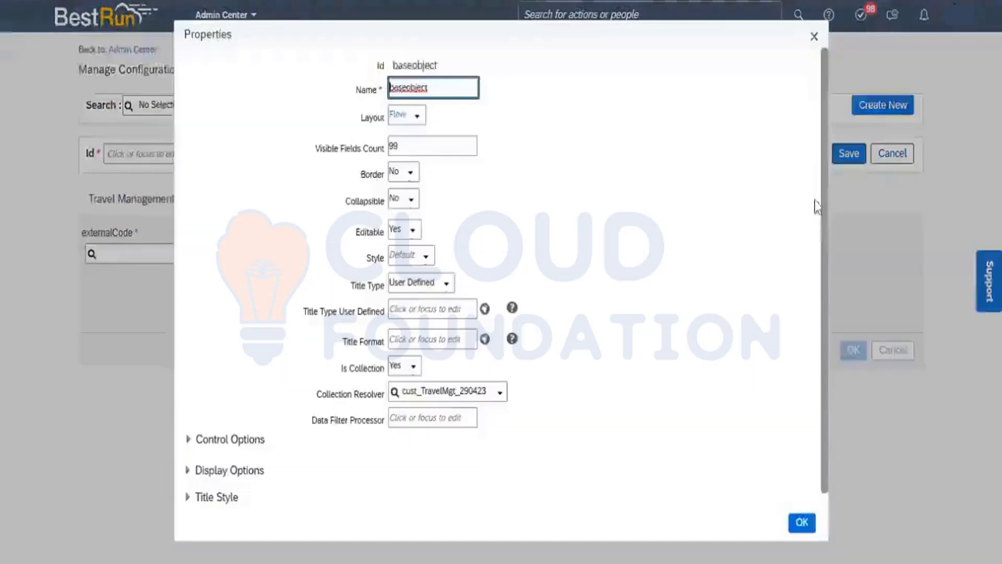
{"action": "left_click", "coordinate": [413, 114]}
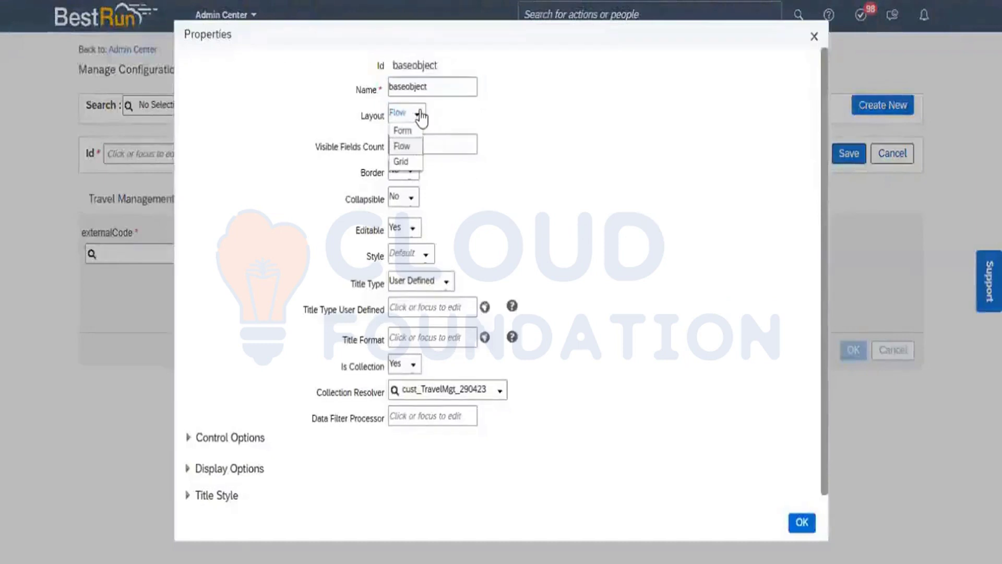
{"action": "left_click", "coordinate": [406, 162]}
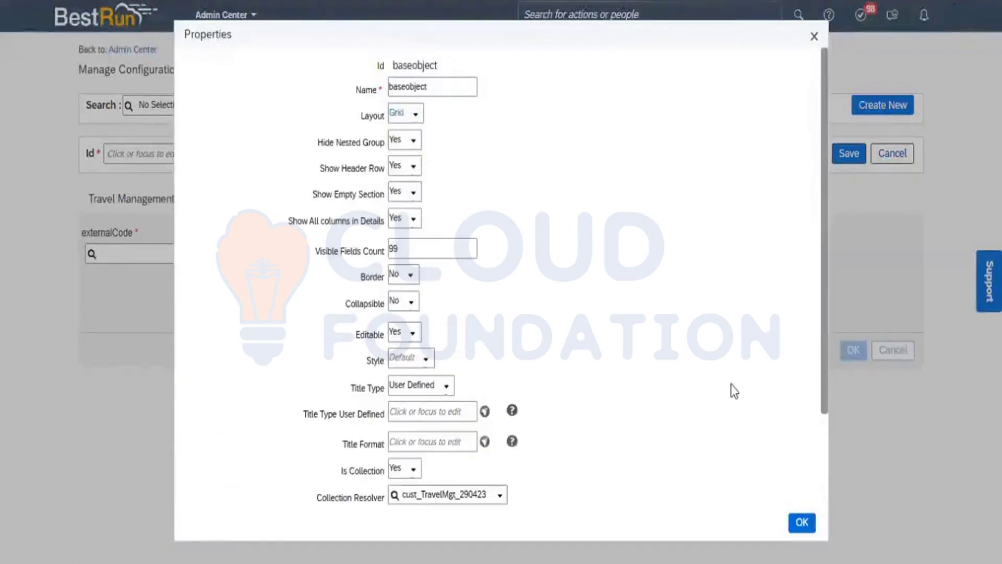
{"action": "left_click", "coordinate": [802, 523]}
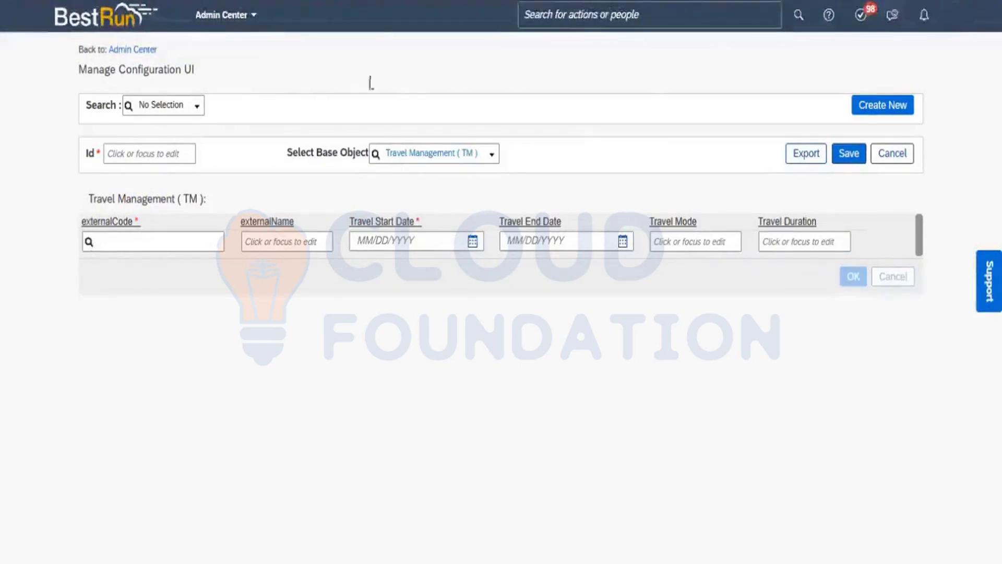
Set the section layout to Form with Visible Fields Count 02
{"action": "mouse_move", "coordinate": [663, 197]}
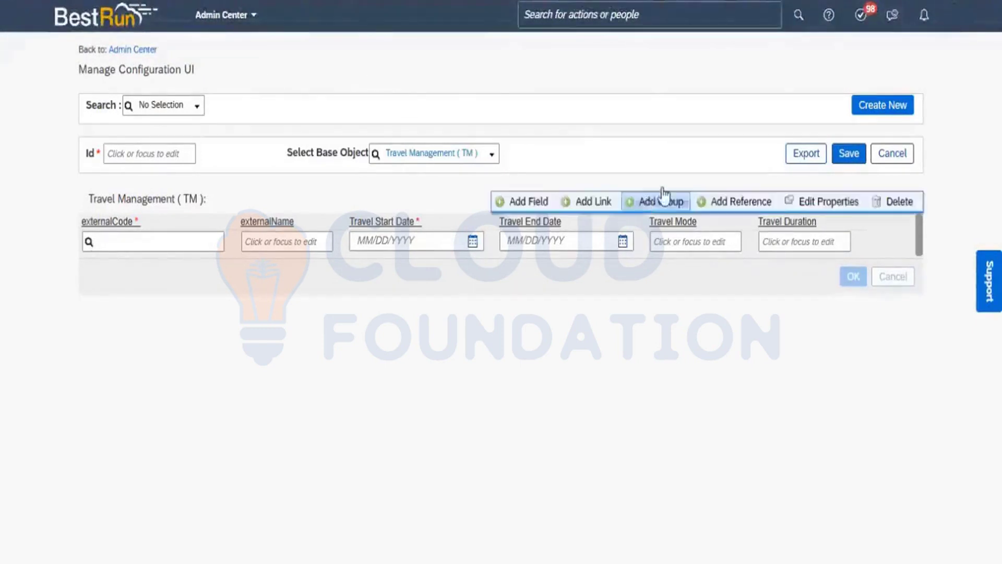
{"action": "left_click", "coordinate": [821, 209]}
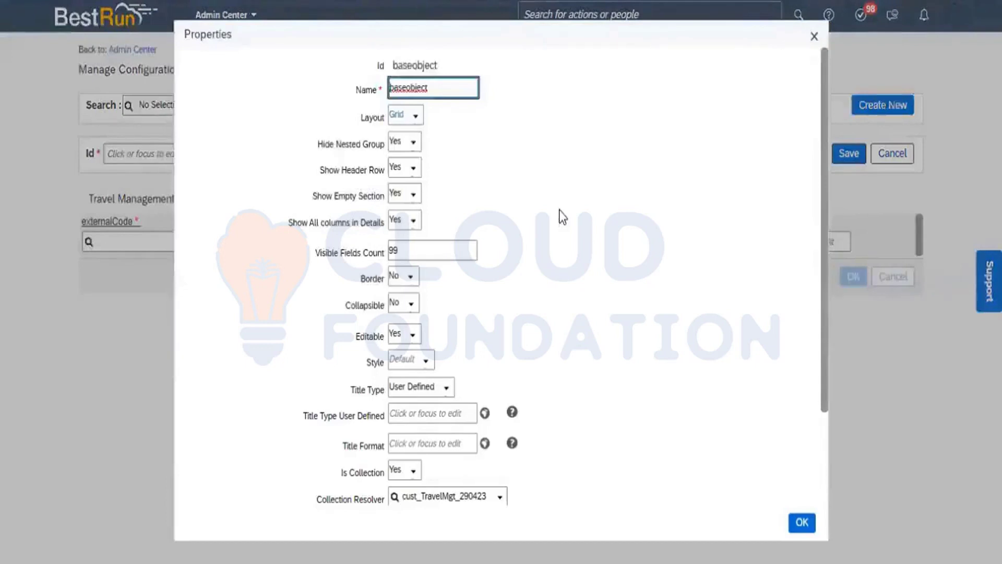
{"action": "left_click", "coordinate": [416, 116]}
{"action": "left_click", "coordinate": [406, 130]}
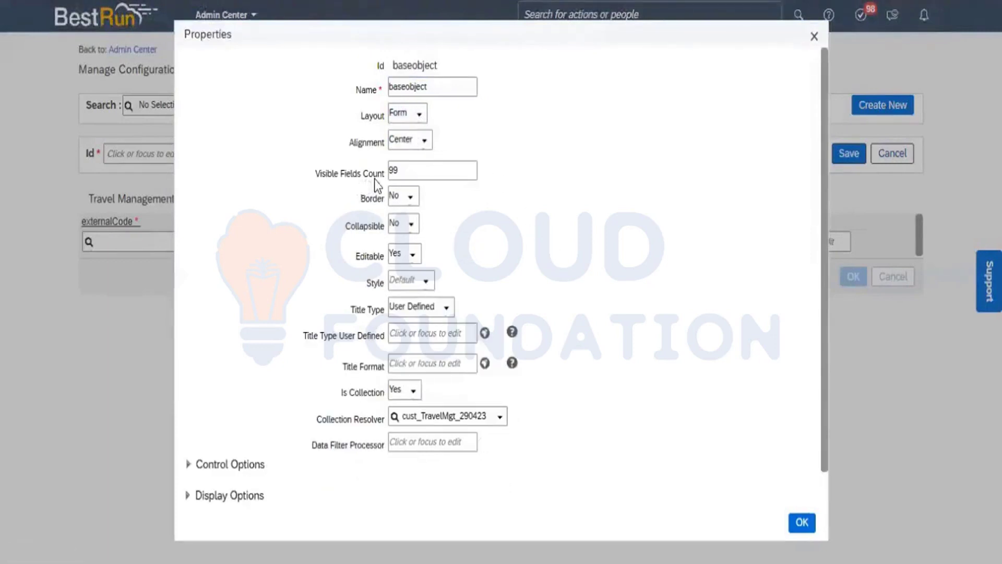
{"action": "left_click", "coordinate": [399, 172]}
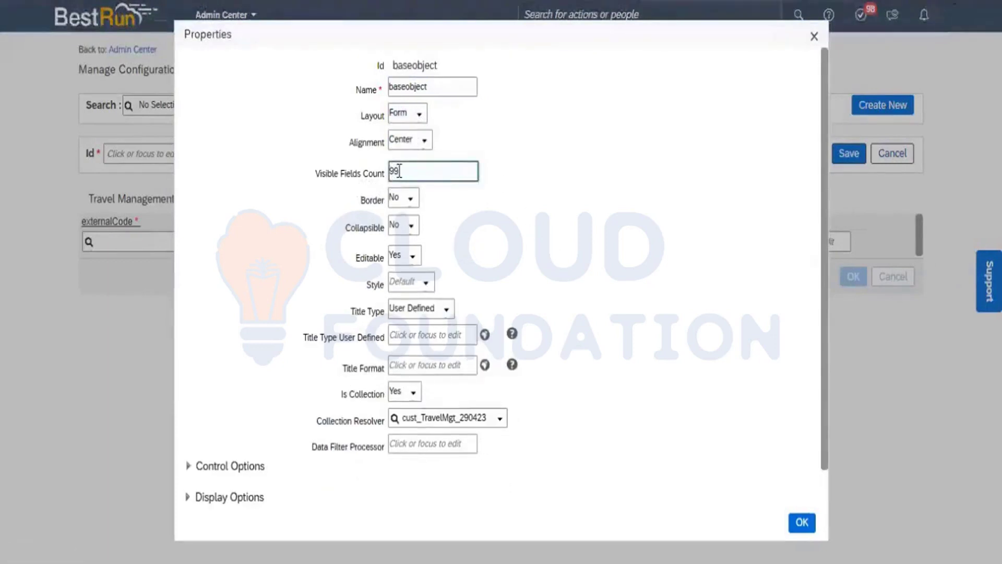
{"action": "key", "text": "BackSpace"}
{"action": "key", "text": "BackSpace"}
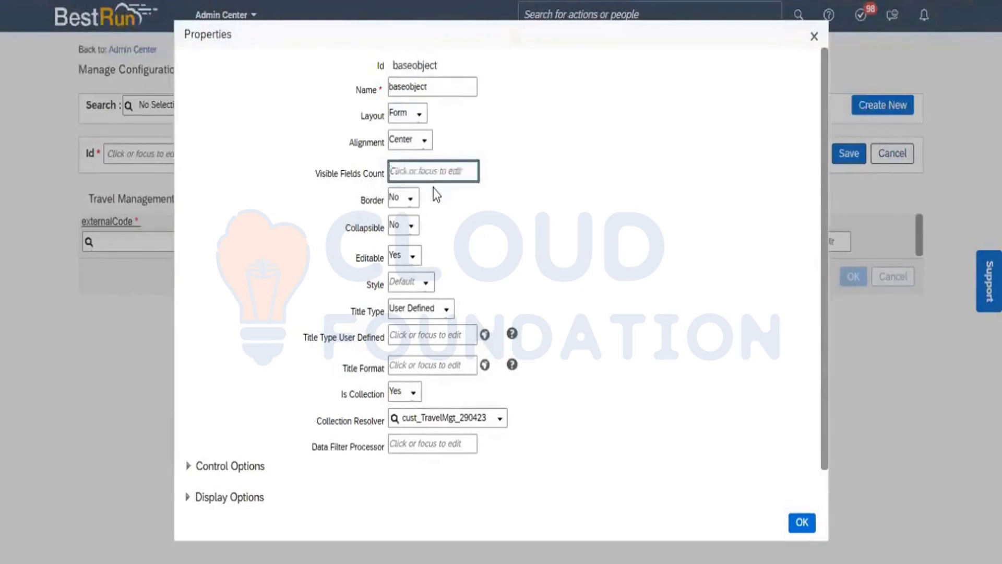
{"action": "type", "text": "02"}
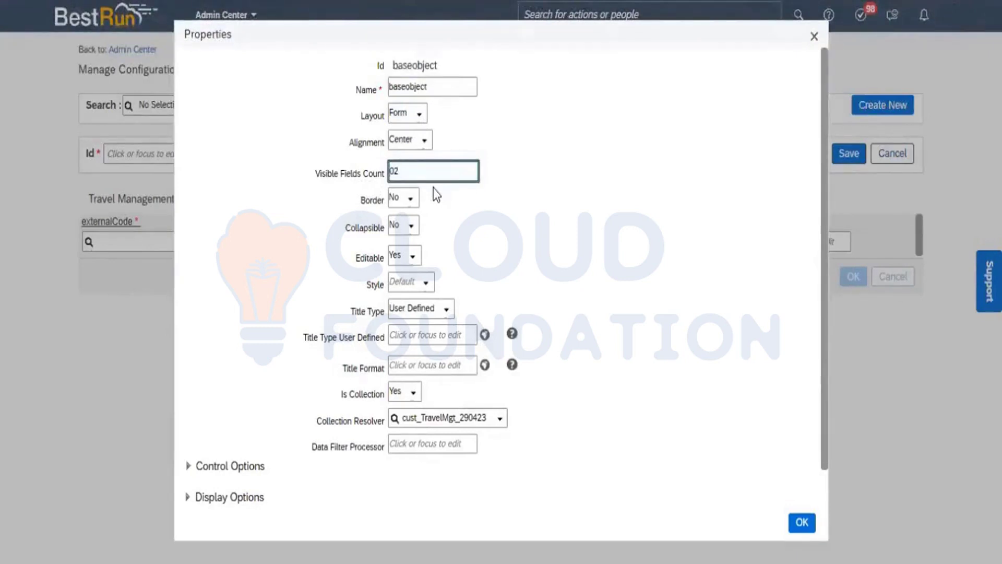
{"action": "left_click", "coordinate": [807, 524]}
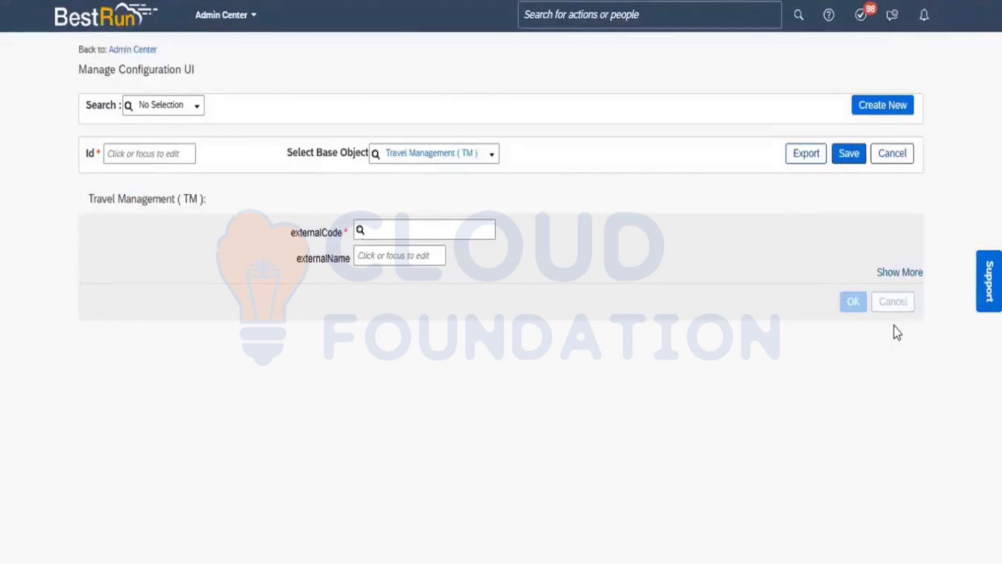
Reveal the hidden fields with Show More, then restore Visible Fields Count to 99
{"action": "mouse_move", "coordinate": [906, 280]}
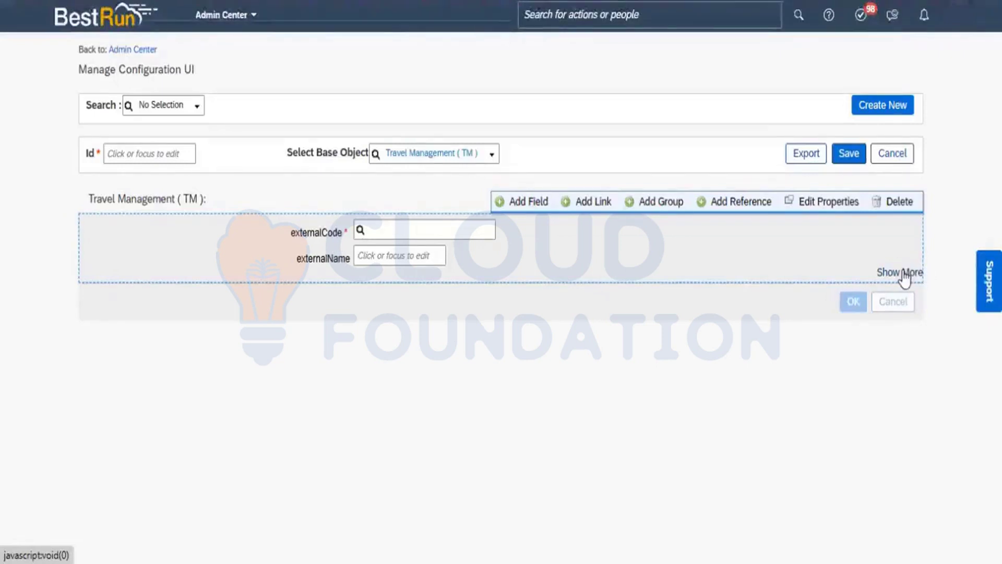
{"action": "left_click", "coordinate": [905, 276]}
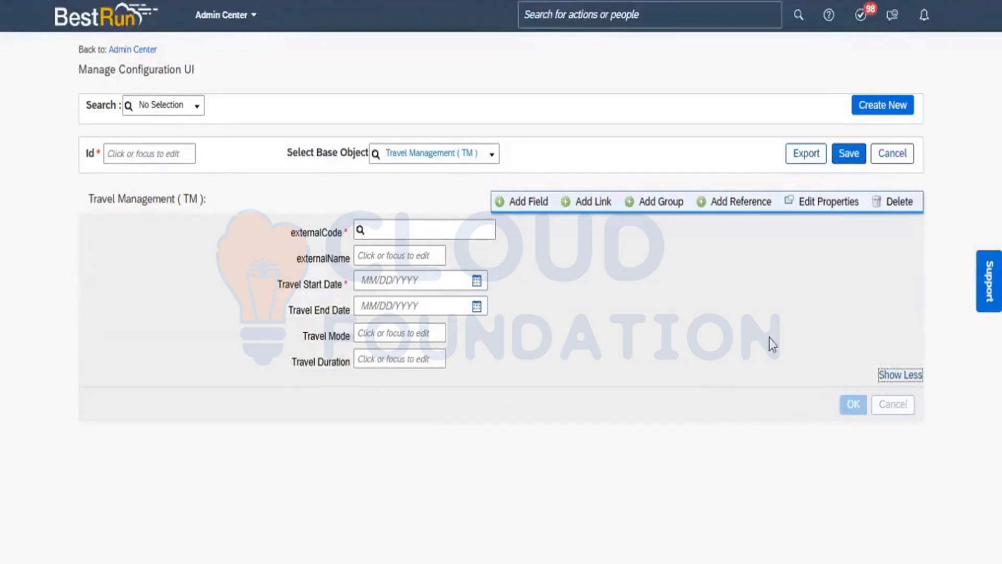
{"action": "left_click", "coordinate": [834, 202]}
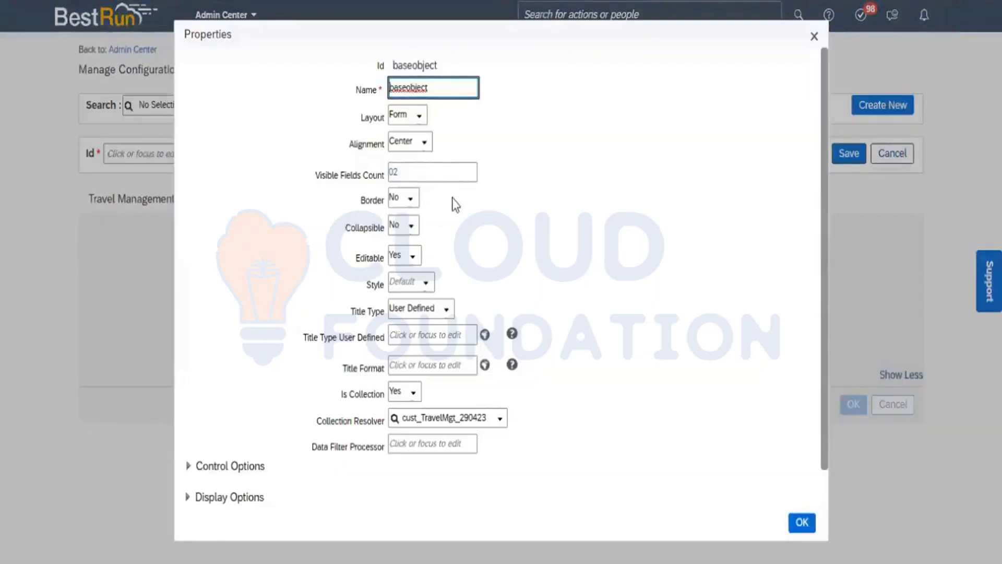
{"action": "left_click", "coordinate": [423, 172]}
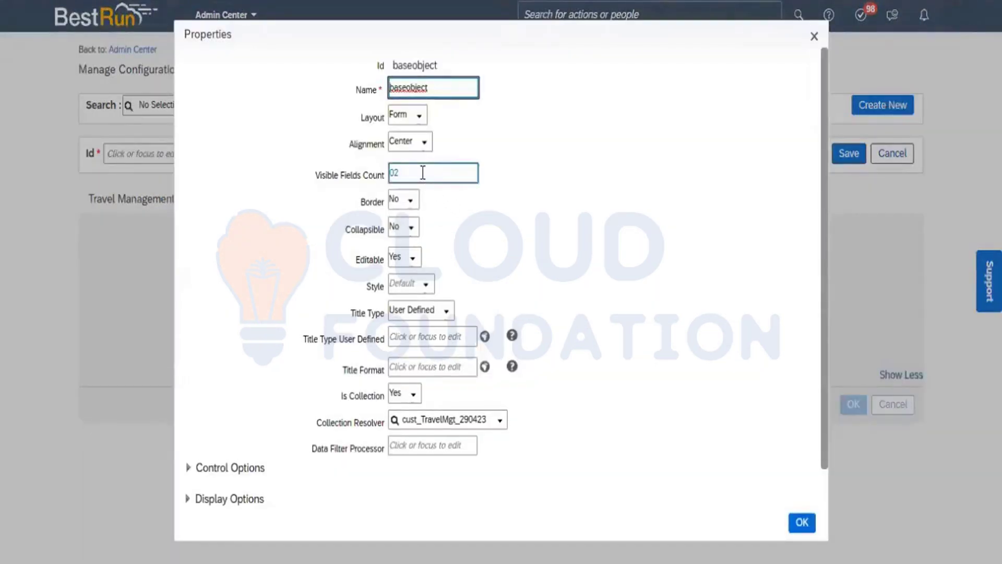
{"action": "key", "text": "BackSpace"}
{"action": "type", "text": "99"}
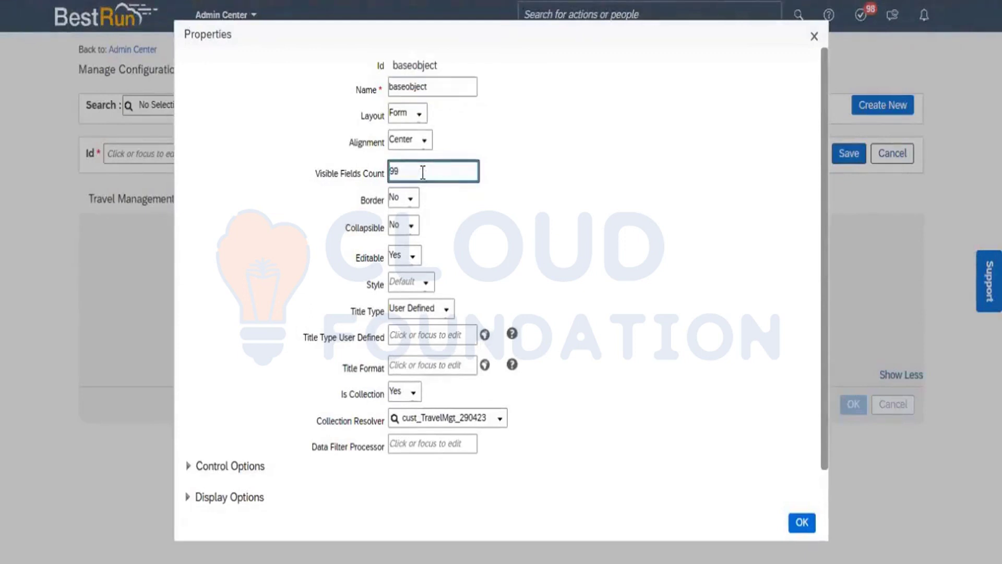
{"action": "left_click", "coordinate": [804, 522]}
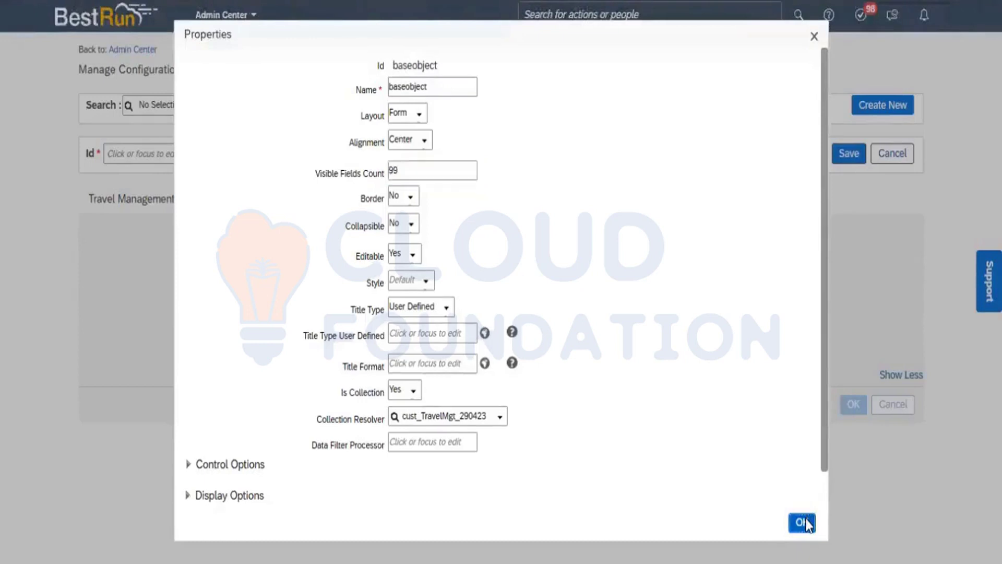
Enter Id TM290423 for the Travel Management screen and save it
{"action": "left_click", "coordinate": [128, 148]}
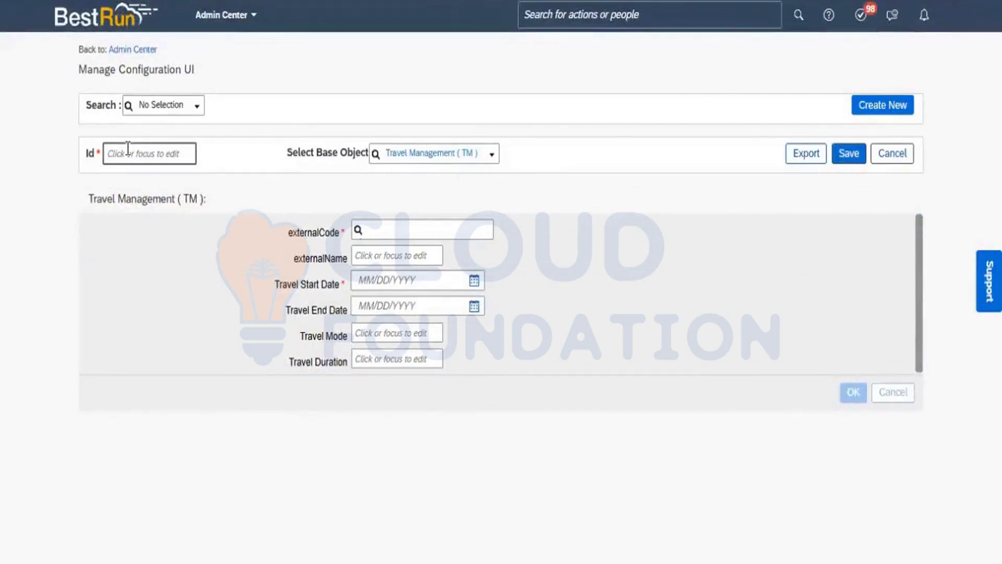
{"action": "type", "text": "TM"}
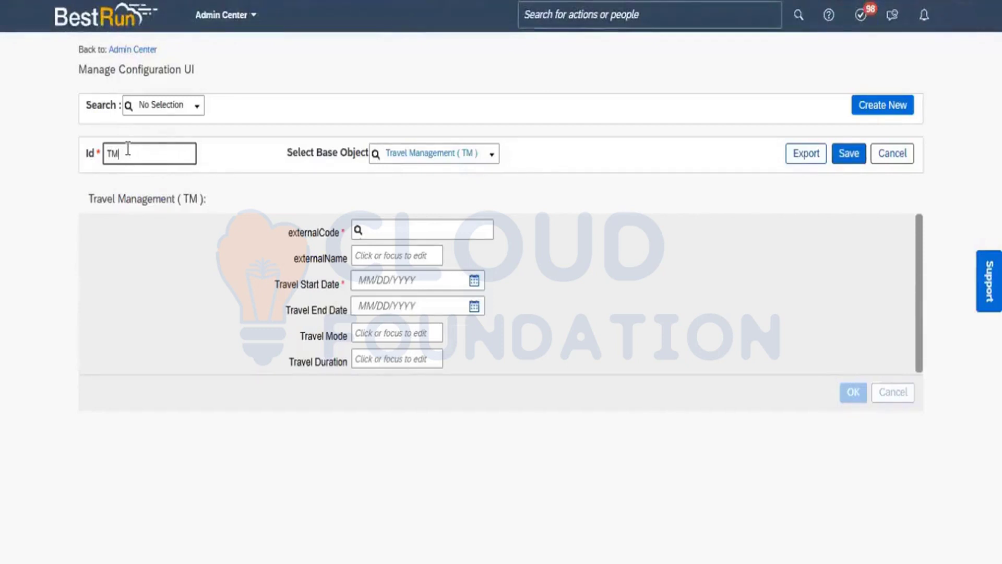
{"action": "type", "text": "290423"}
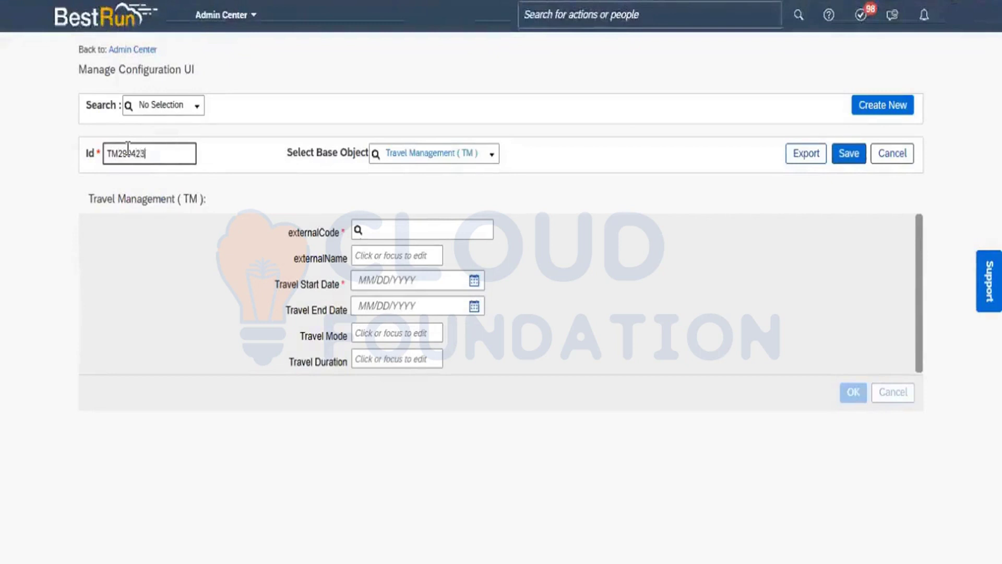
{"action": "mouse_move", "coordinate": [162, 310]}
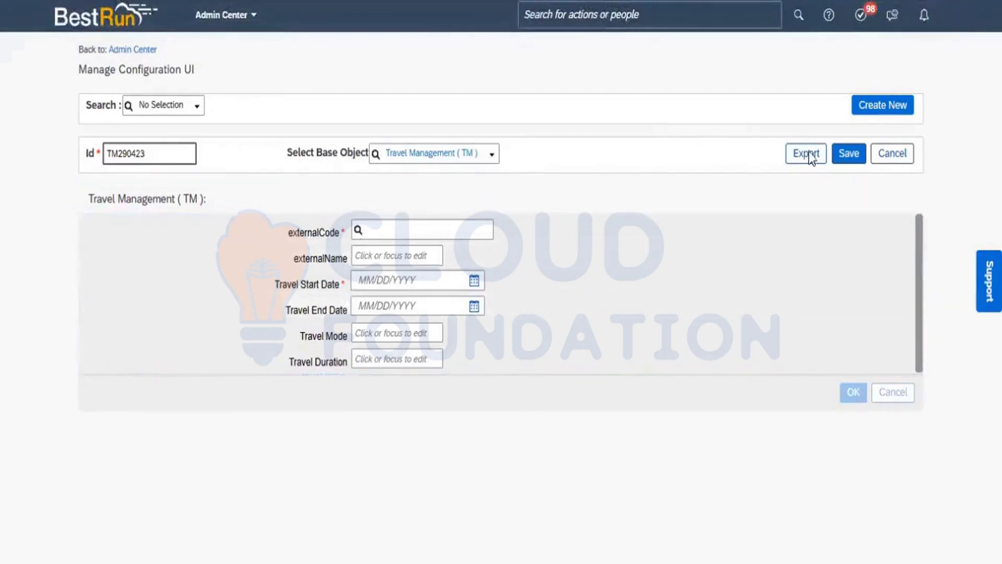
{"action": "left_click", "coordinate": [842, 157]}
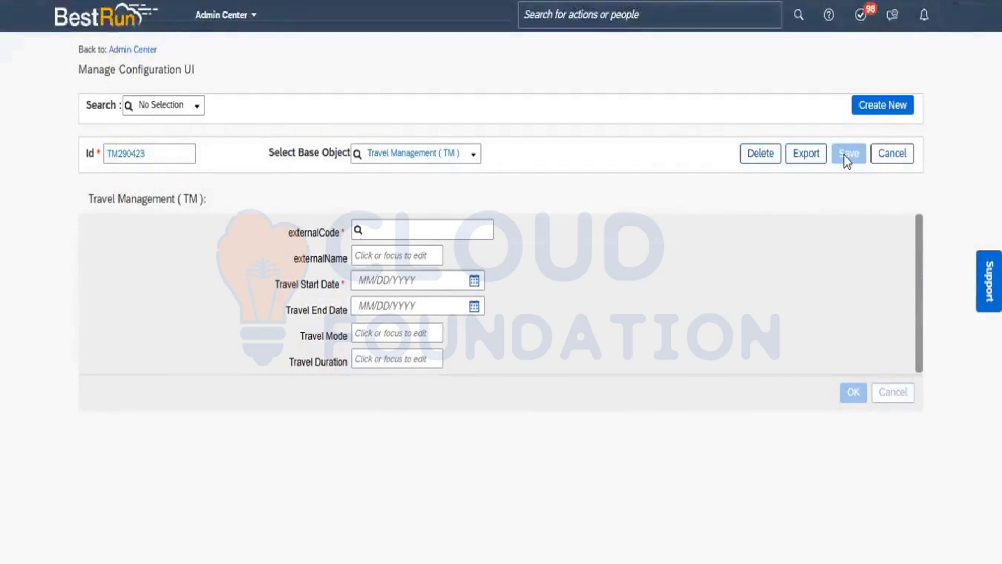
{"action": "mouse_move", "coordinate": [490, 331]}
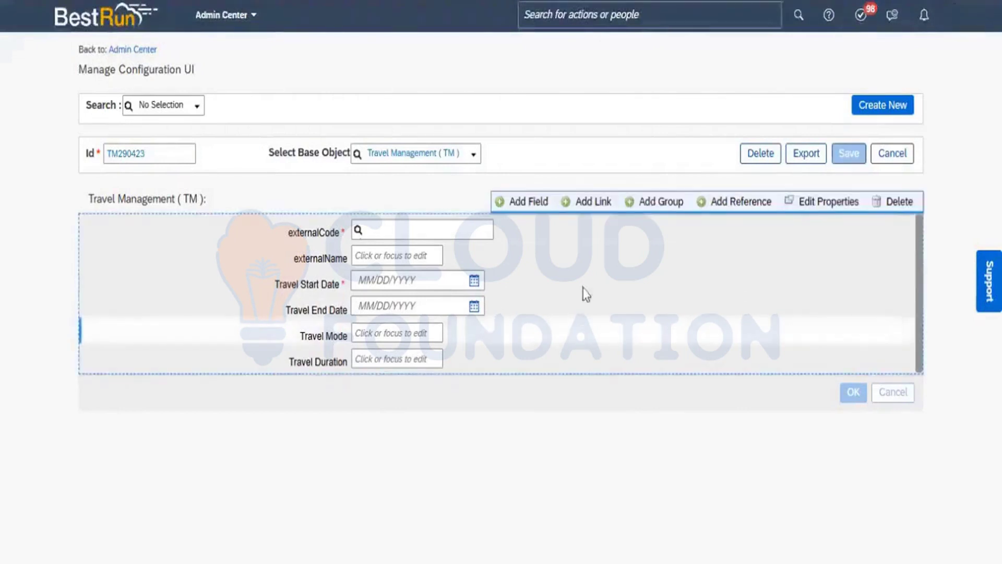